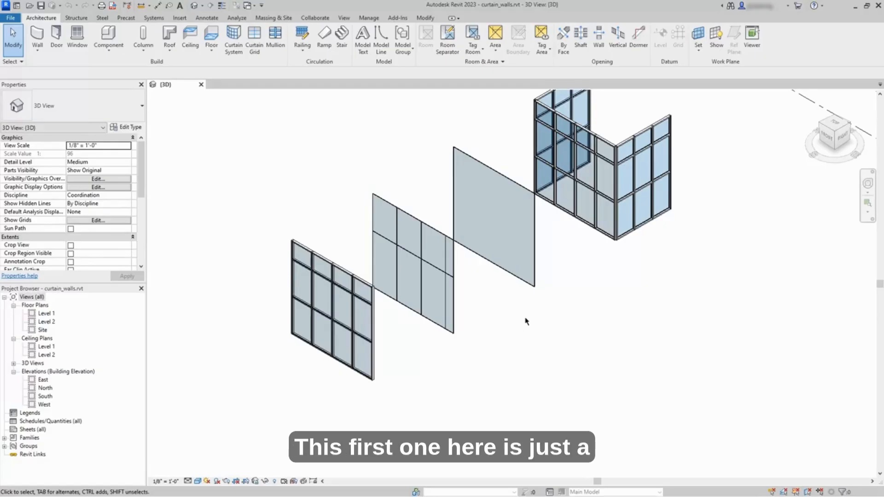
Inspect the plain curtain wall panel and the gridded curtain wall in the 3D view by selecting each in turn
{"action": "left_click", "coordinate": [533, 286]}
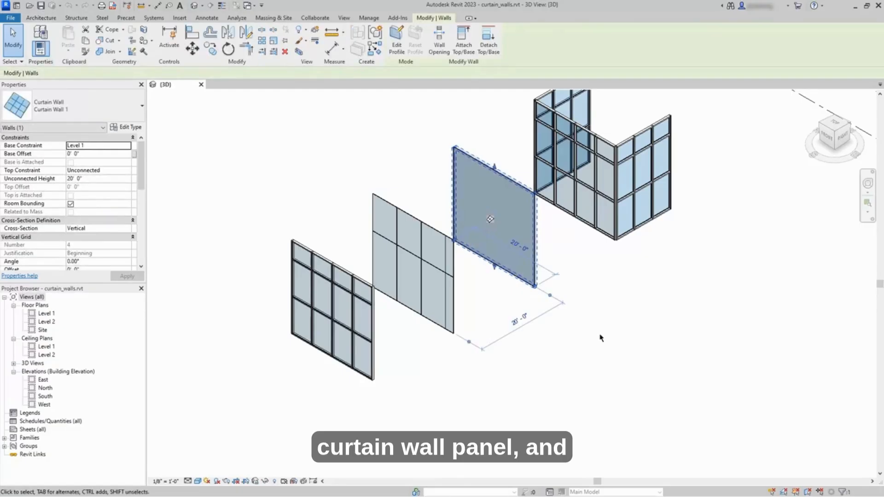
{"action": "left_click", "coordinate": [561, 342]}
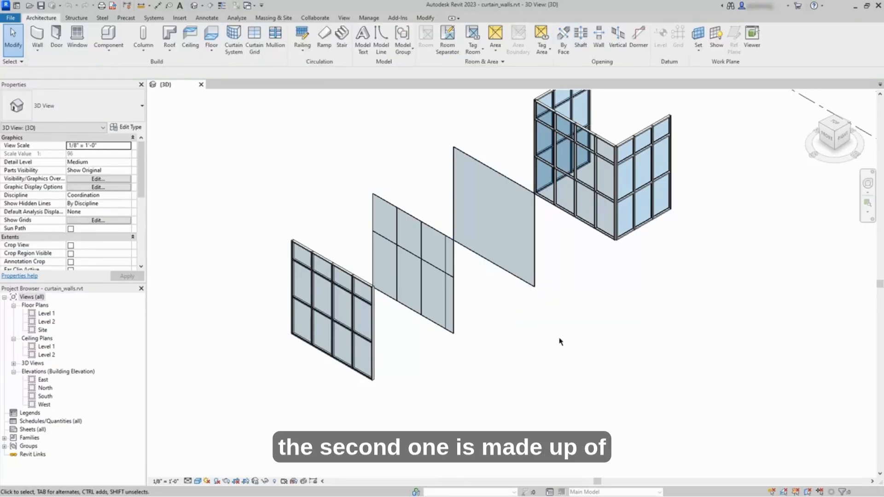
{"action": "left_click", "coordinate": [455, 335]}
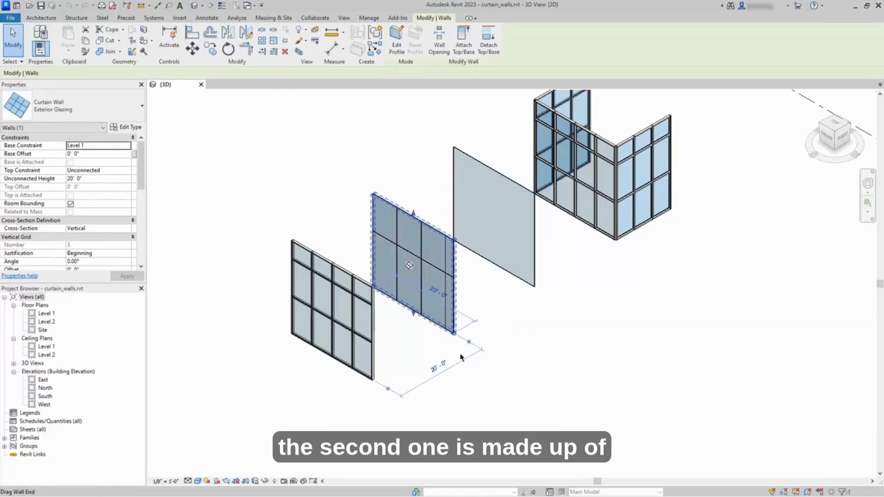
{"action": "left_click", "coordinate": [468, 392]}
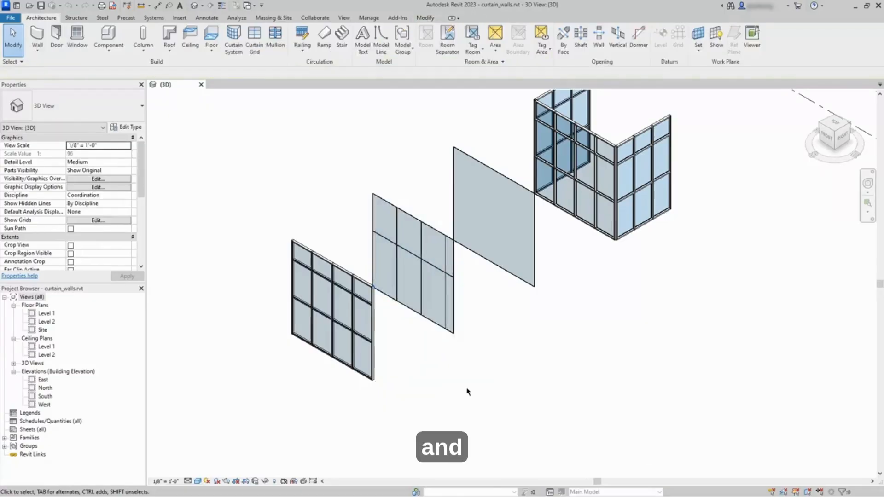
Open the type properties of the Storefront curtain wall and review its curtain panel, grid and mullion parameters
{"action": "left_click", "coordinate": [375, 381]}
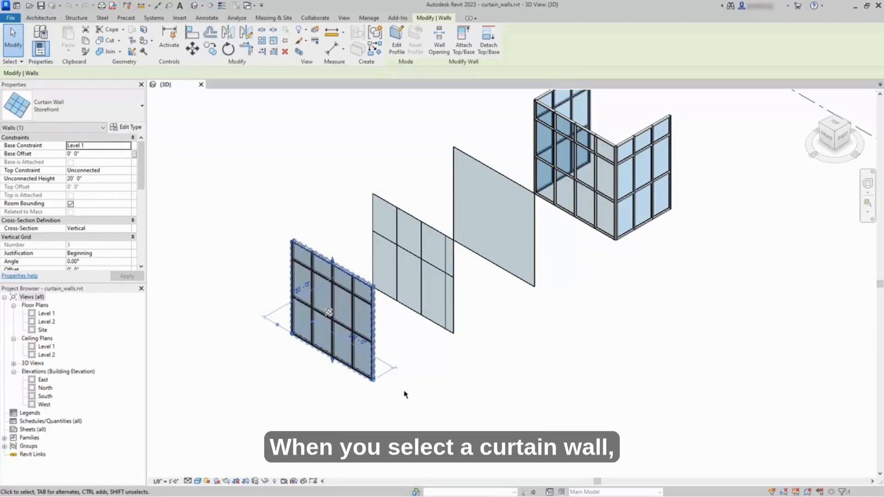
{"action": "left_click", "coordinate": [130, 127]}
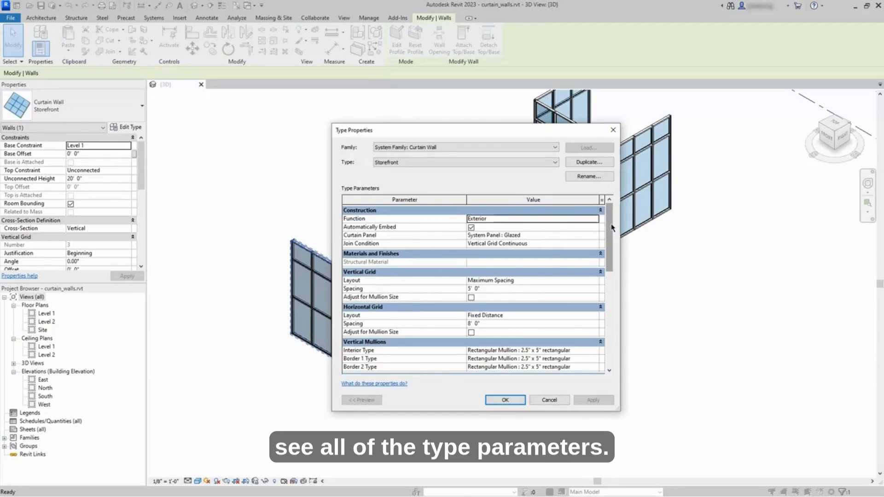
{"action": "mouse_move", "coordinate": [613, 227]}
{"action": "left_mouse_down"}
{"action": "mouse_move", "coordinate": [612, 331]}
{"action": "mouse_move", "coordinate": [613, 225]}
{"action": "left_mouse_up"}
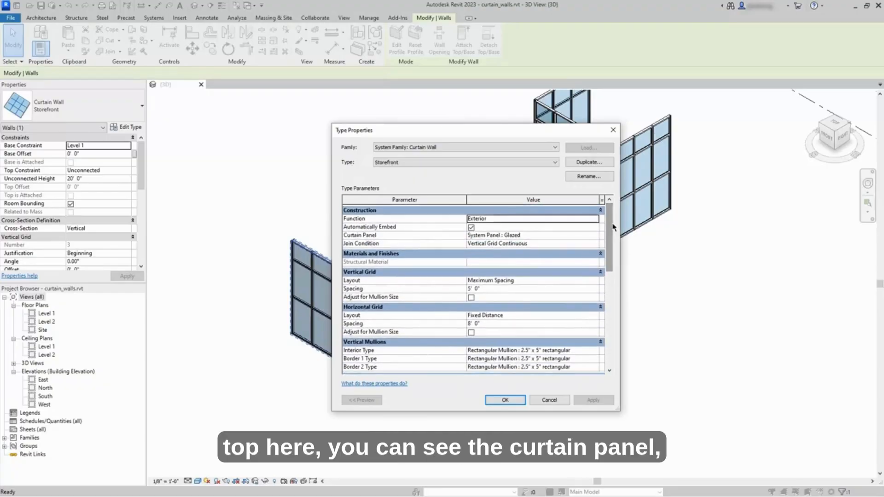
{"action": "left_click", "coordinate": [545, 236]}
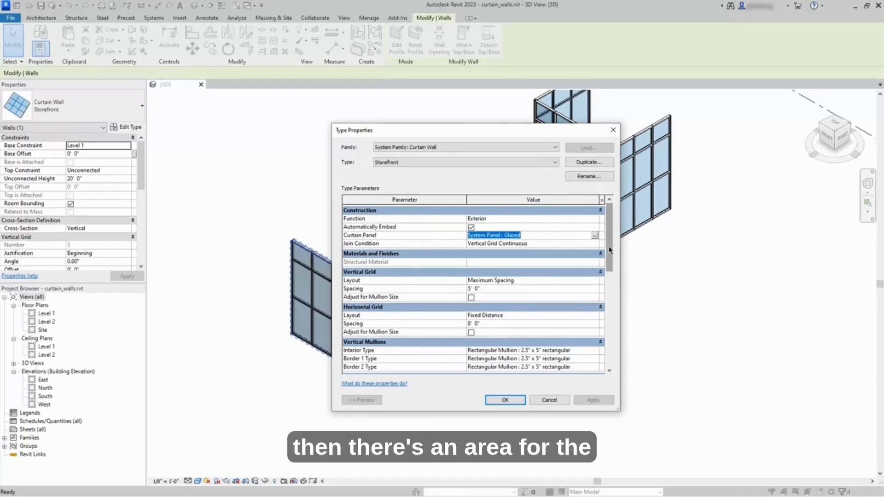
{"action": "left_click_drag", "start_coordinate": [611, 250], "coordinate": [613, 270]}
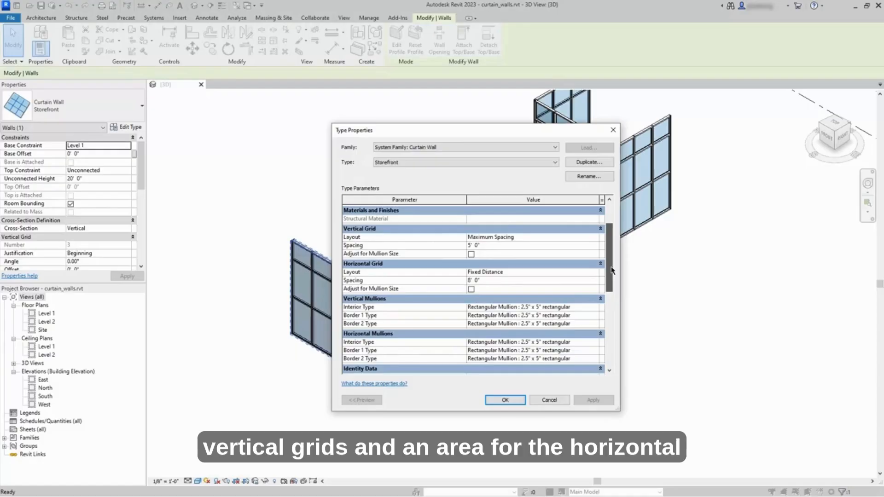
{"action": "left_click_drag", "start_coordinate": [613, 271], "coordinate": [613, 288]}
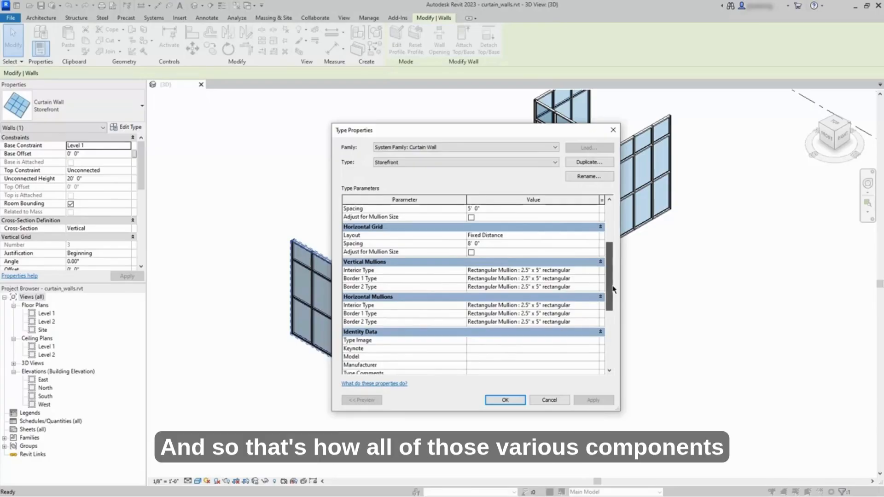
{"action": "left_click_drag", "start_coordinate": [613, 289], "coordinate": [610, 297]}
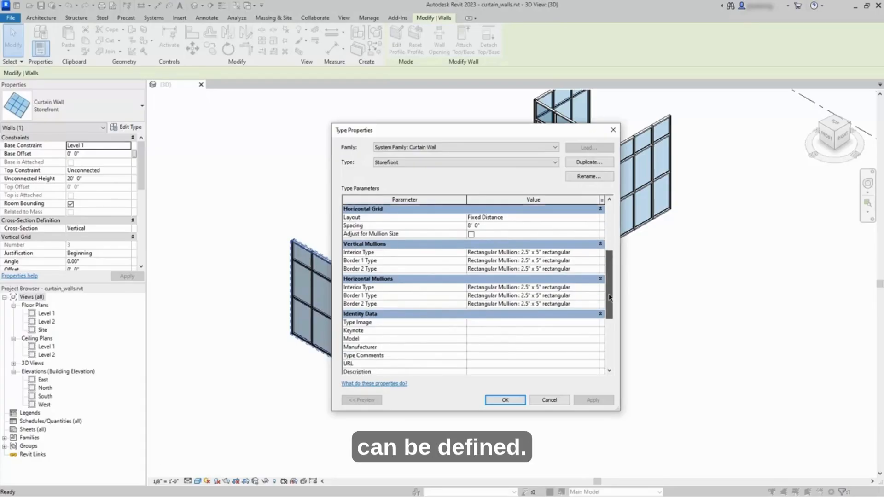
{"action": "left_click_drag", "start_coordinate": [610, 297], "coordinate": [608, 243]}
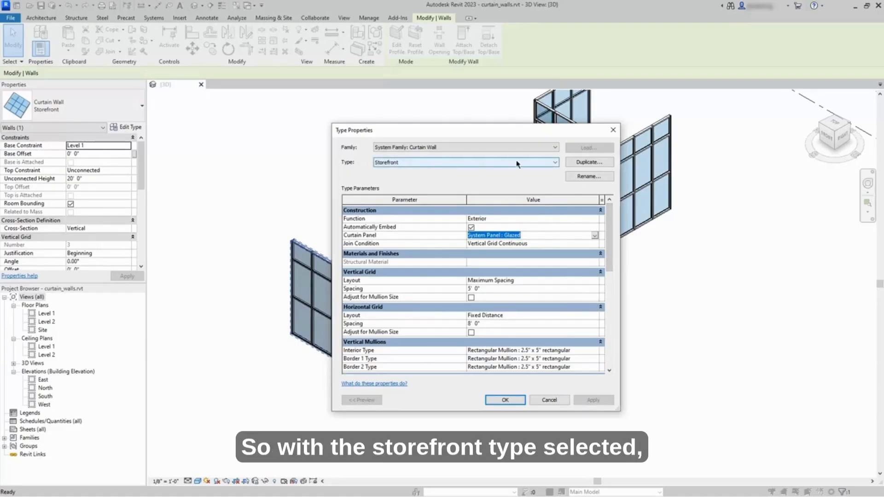
Duplicate the Storefront type as "Interior Curtain Wall" and set the new type's function to Interior
{"action": "left_click", "coordinate": [587, 163]}
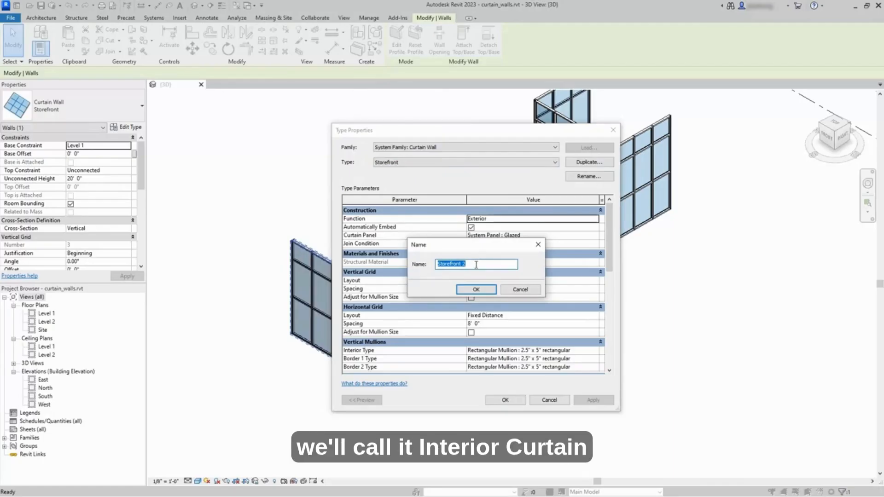
{"action": "type", "text": "Interior Curtain Wall"}
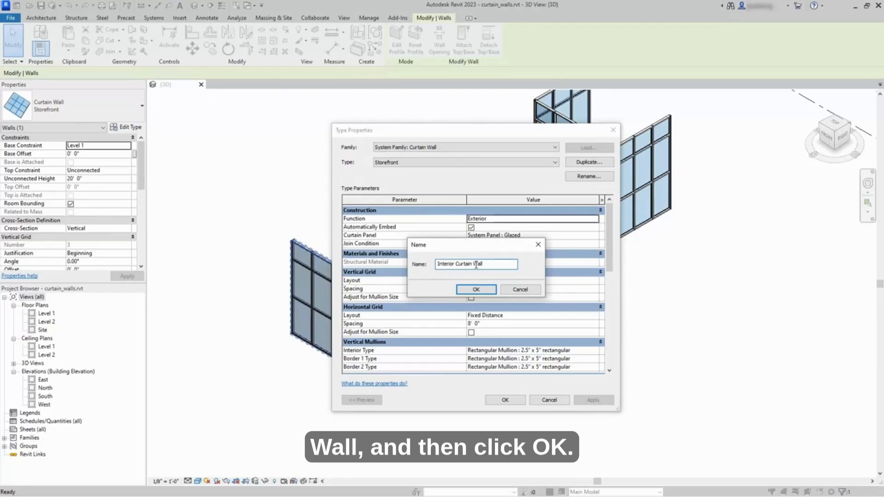
{"action": "left_click", "coordinate": [478, 290]}
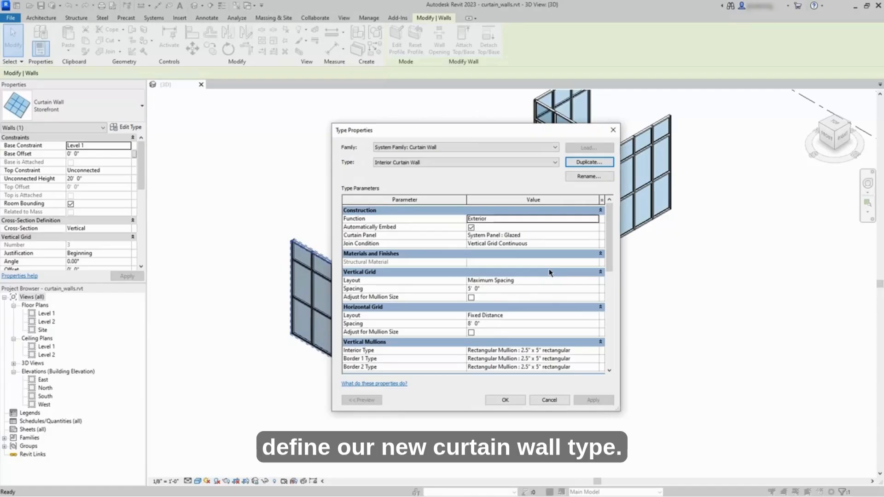
{"action": "left_click", "coordinate": [544, 220]}
{"action": "left_click", "coordinate": [595, 220]}
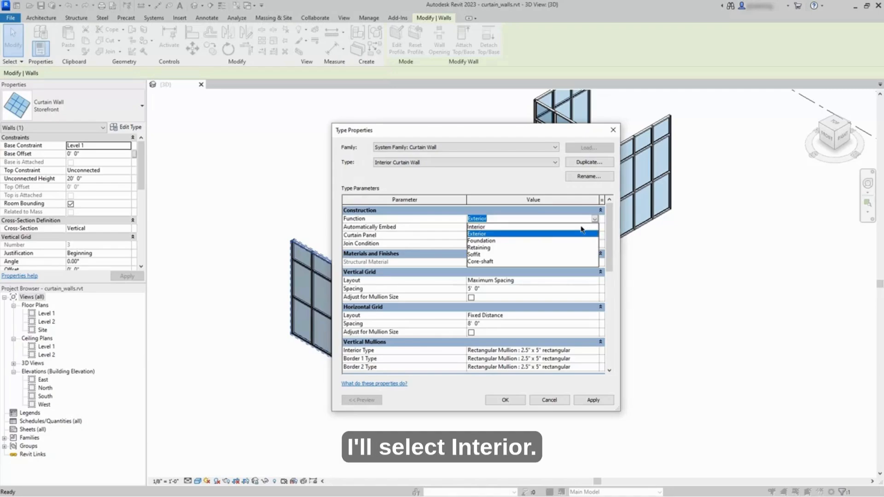
{"action": "left_click", "coordinate": [581, 228]}
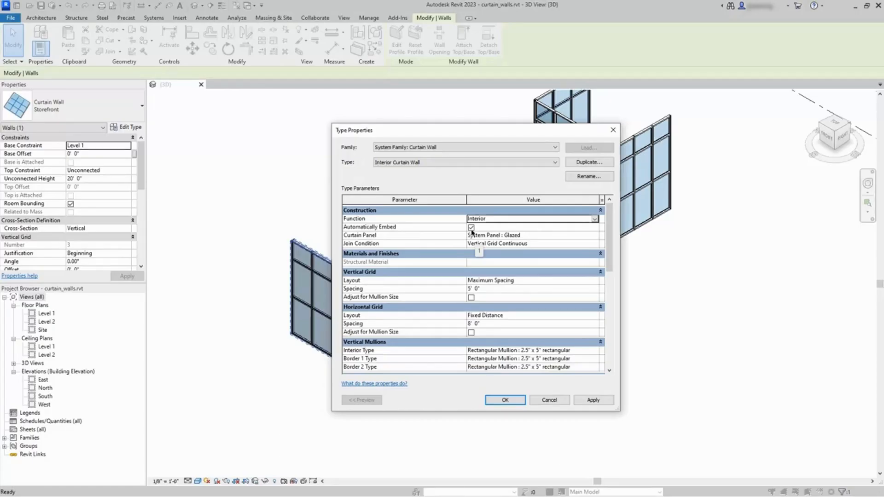
Go through the available curtain panel types and choose System Panel : Glazed for the Interior Curtain Wall type
{"action": "left_click", "coordinate": [556, 238]}
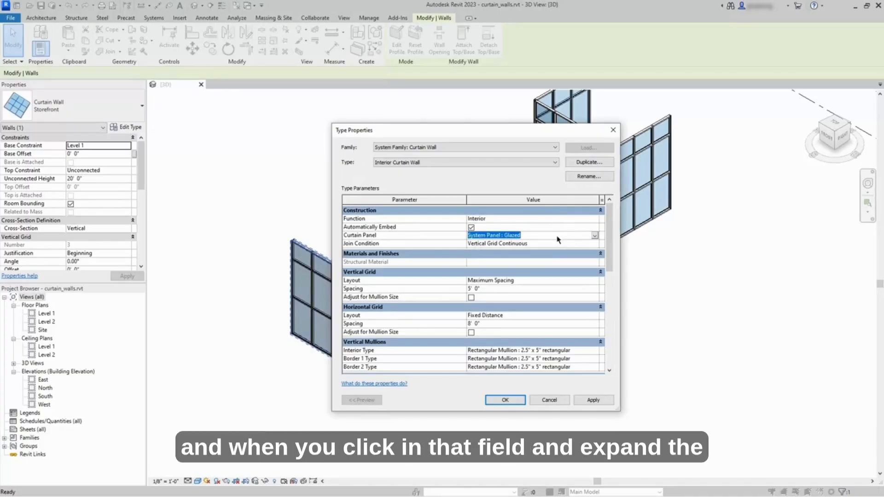
{"action": "left_click", "coordinate": [595, 236]}
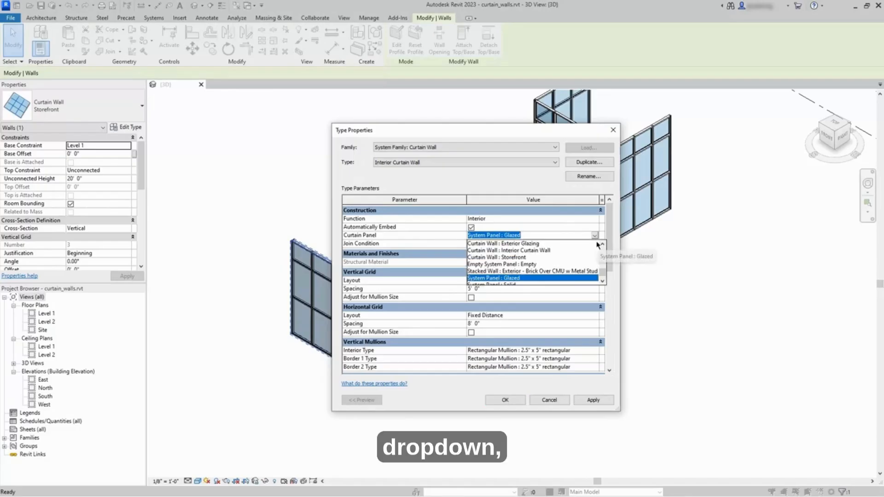
{"action": "left_click", "coordinate": [603, 280]}
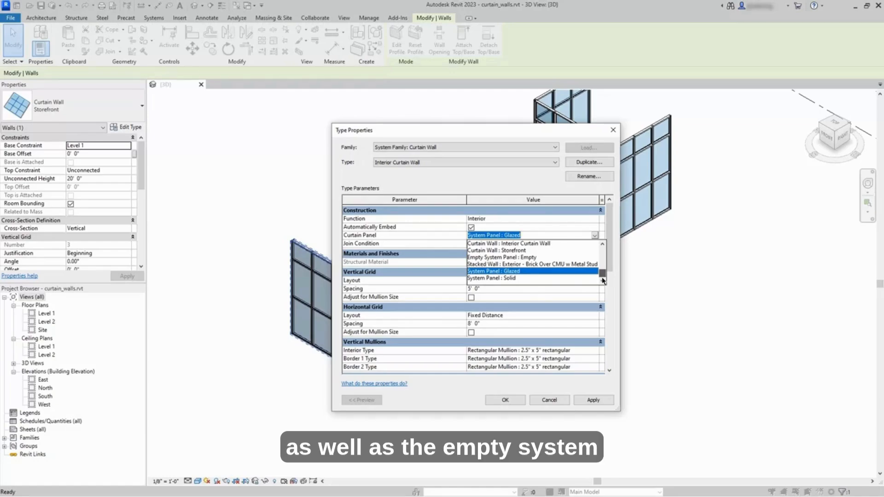
{"action": "scroll", "coordinate": [603, 276], "scroll_direction": "up", "scroll_amount": 2}
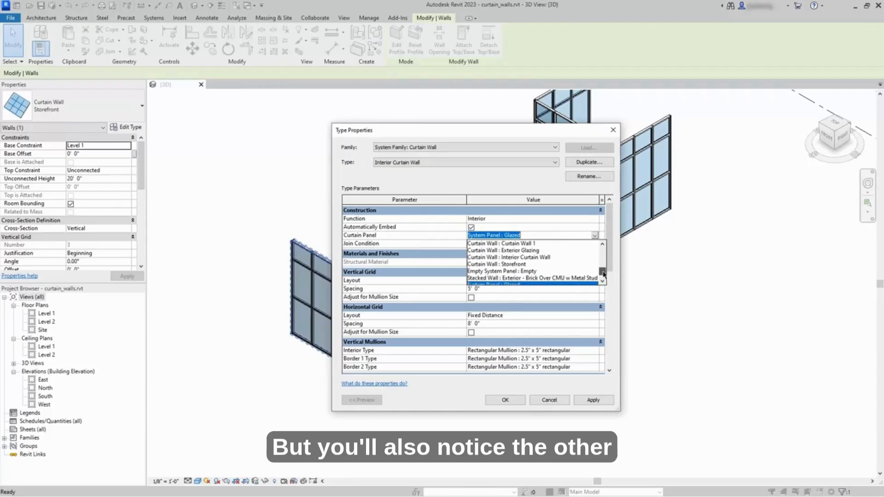
{"action": "mouse_move", "coordinate": [603, 275]}
{"action": "left_mouse_down"}
{"action": "mouse_move", "coordinate": [603, 251]}
{"action": "mouse_move", "coordinate": [605, 278]}
{"action": "left_mouse_up"}
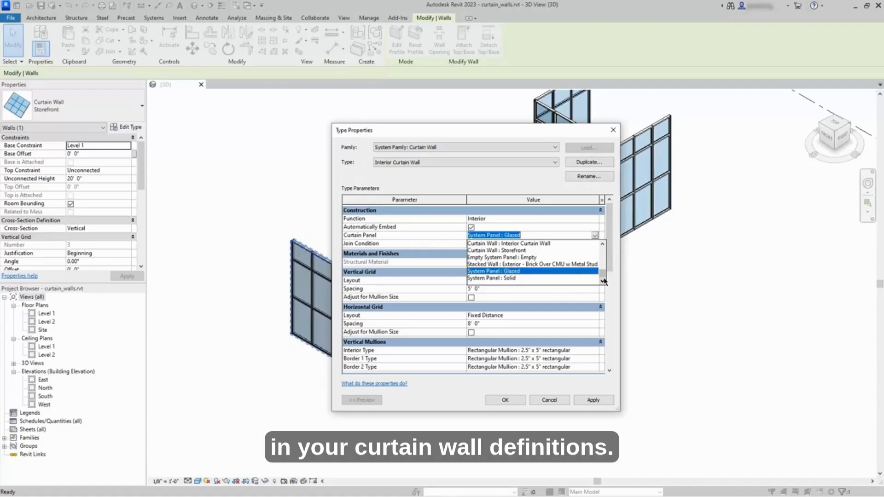
{"action": "left_click", "coordinate": [519, 271]}
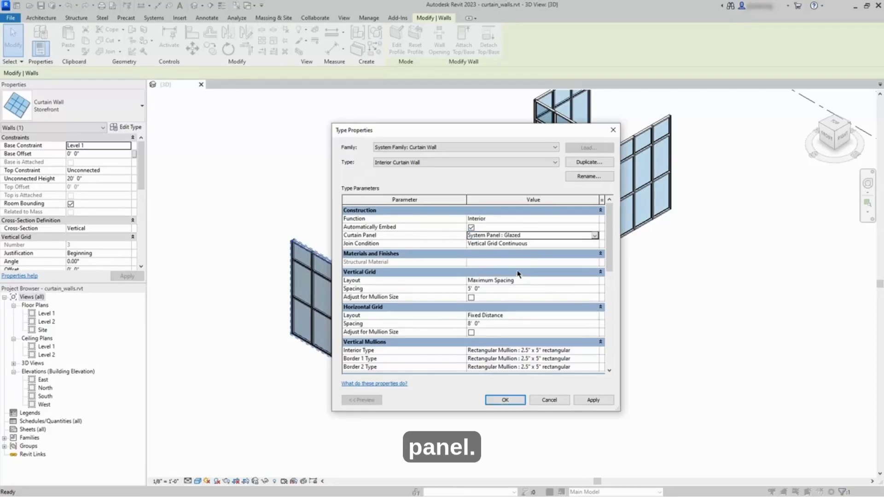
Examine the available join condition options for the Interior Curtain Wall type without picking a different one
{"action": "left_click", "coordinate": [547, 244]}
{"action": "left_click", "coordinate": [595, 244]}
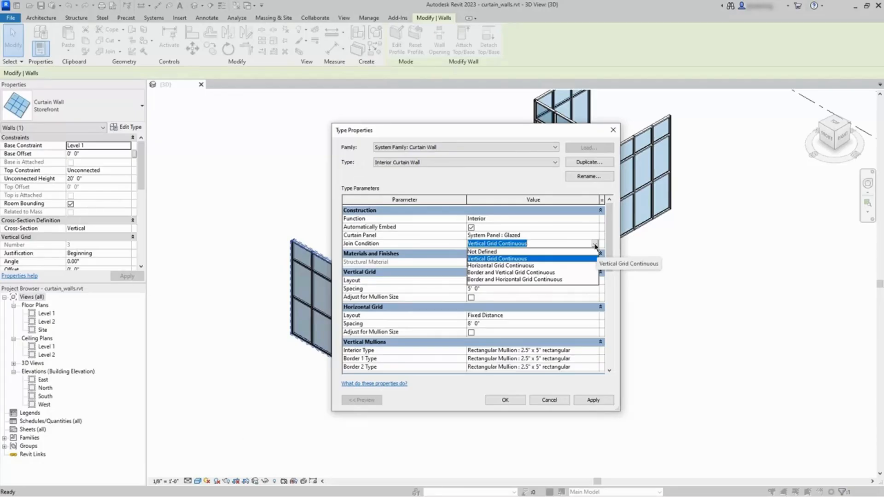
{"action": "left_click", "coordinate": [595, 246]}
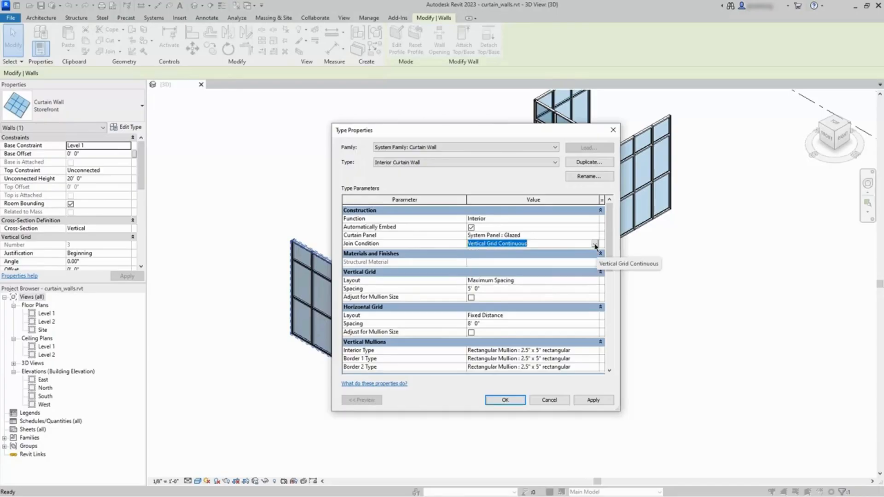
Set the vertical grid layout to Fixed Distance with a spacing of 3' 0"
{"action": "left_click_drag", "start_coordinate": [612, 261], "coordinate": [611, 278]}
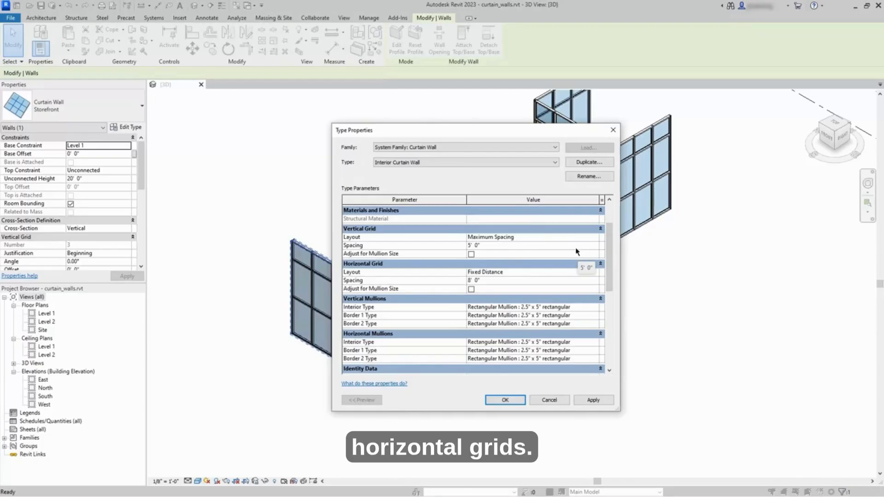
{"action": "left_click", "coordinate": [592, 237]}
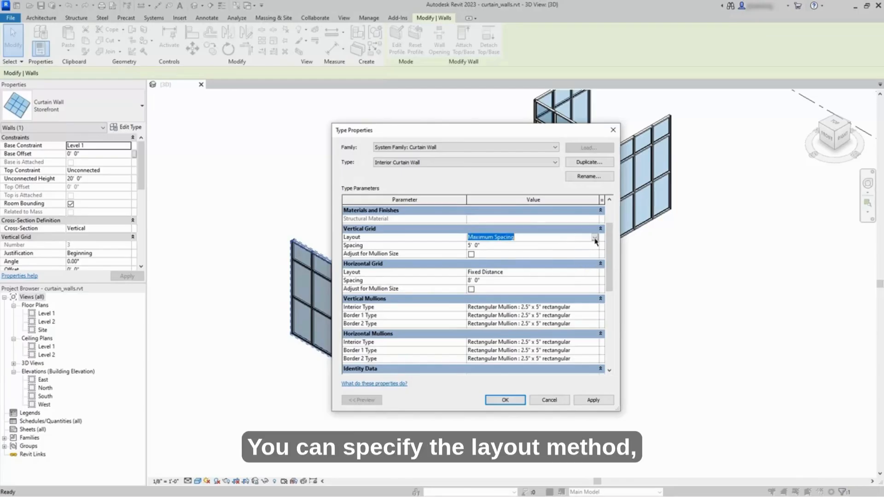
{"action": "left_click", "coordinate": [594, 238]}
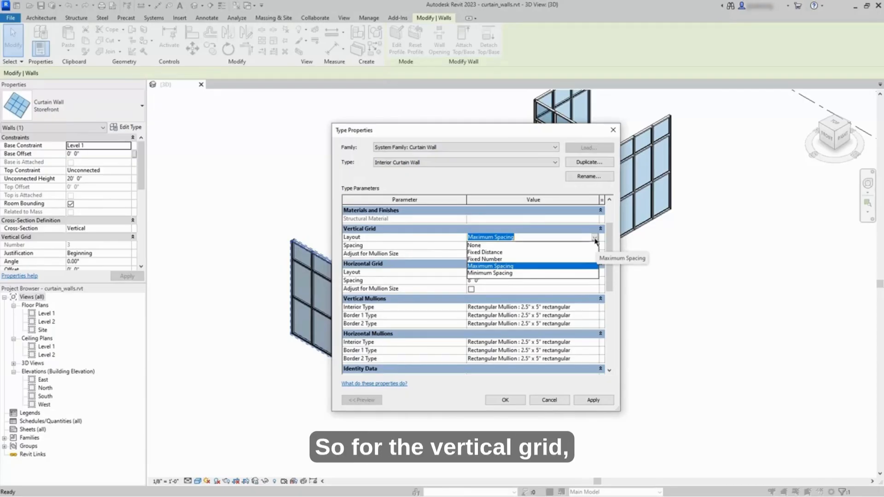
{"action": "left_click", "coordinate": [481, 253]}
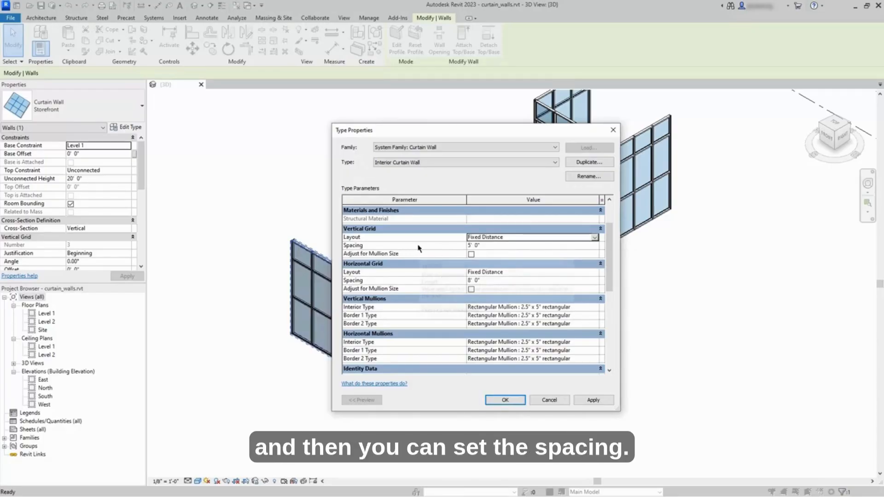
{"action": "left_click", "coordinate": [492, 247]}
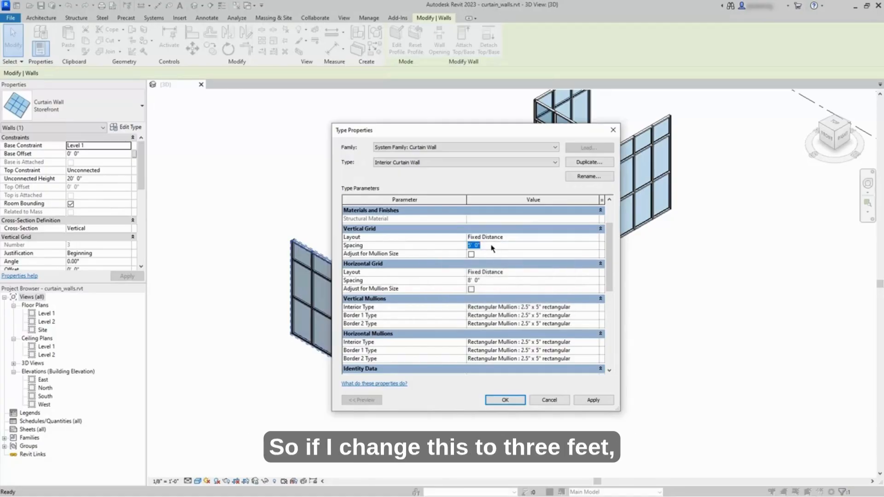
{"action": "type", "text": "3"}
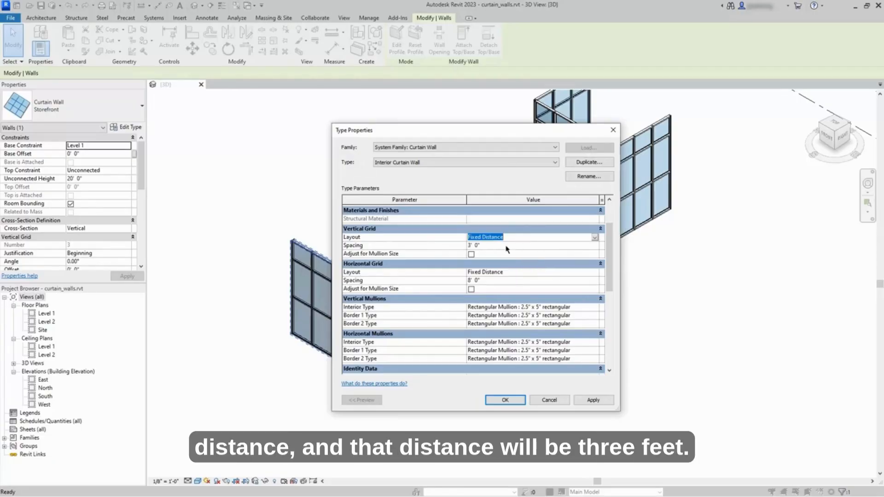
{"action": "left_click", "coordinate": [506, 246]}
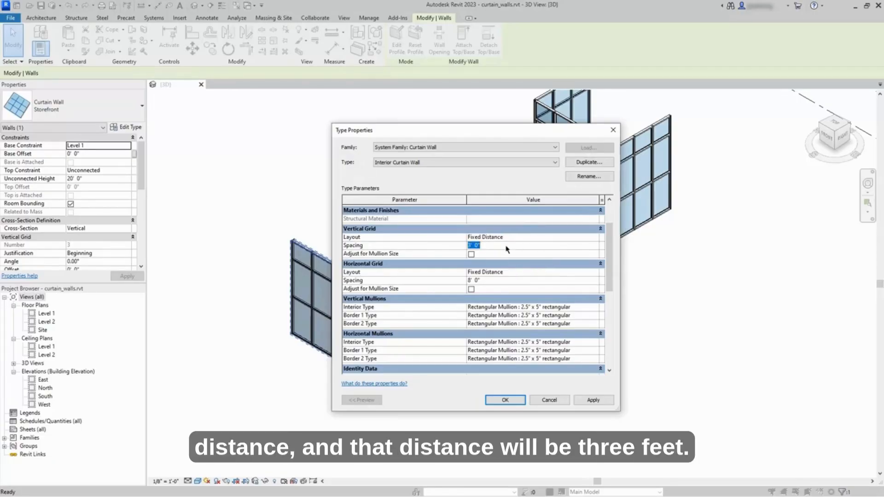
Set the horizontal grid layout of the Interior Curtain Wall type to Fixed Number
{"action": "left_click", "coordinate": [517, 272]}
{"action": "left_click", "coordinate": [595, 272]}
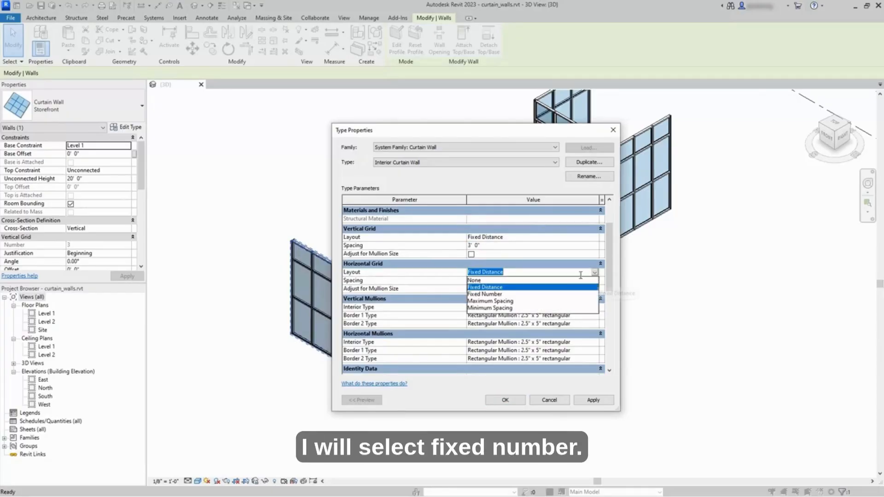
{"action": "left_click", "coordinate": [504, 295]}
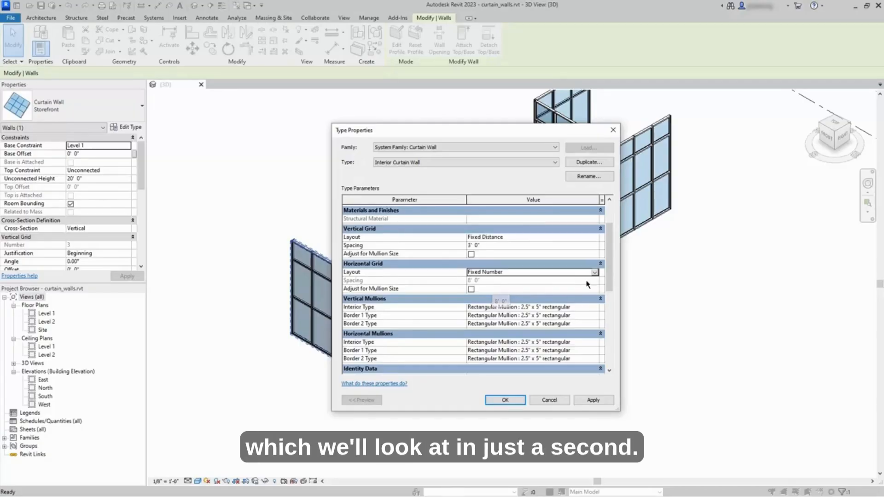
Examine the available interior mullion types for the vertical mullions without picking a different one
{"action": "left_click_drag", "start_coordinate": [612, 279], "coordinate": [610, 296]}
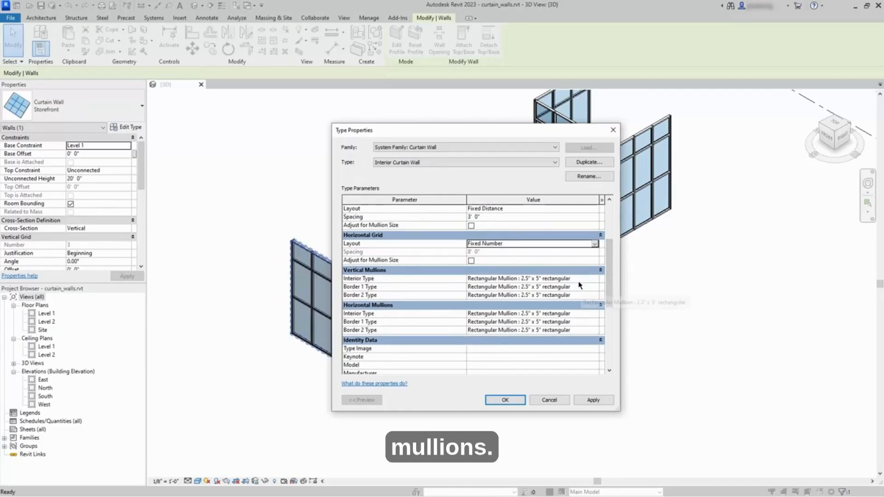
{"action": "left_click", "coordinate": [579, 281]}
{"action": "left_click", "coordinate": [595, 280]}
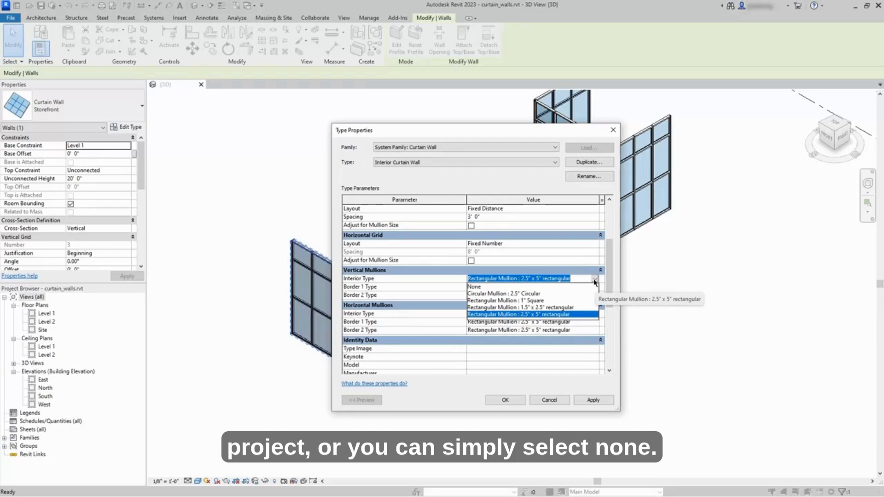
{"action": "left_click", "coordinate": [595, 280]}
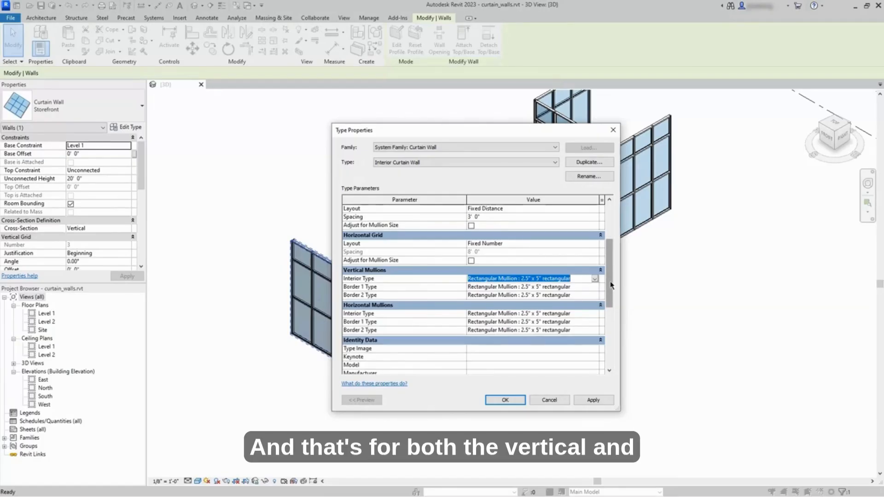
Review the identity data and IFC parameters, and accept the Interior Curtain Wall type settings for the selected wall
{"action": "left_click_drag", "start_coordinate": [612, 285], "coordinate": [608, 347]}
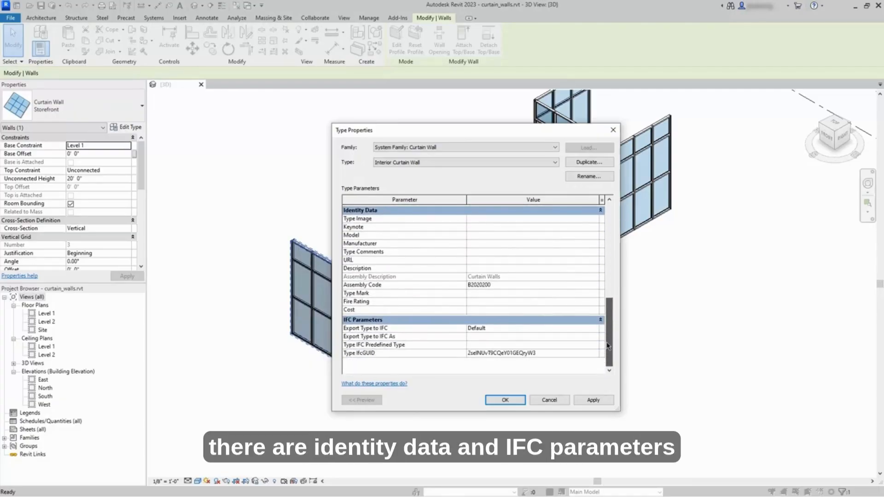
{"action": "left_click_drag", "start_coordinate": [608, 347], "coordinate": [614, 242]}
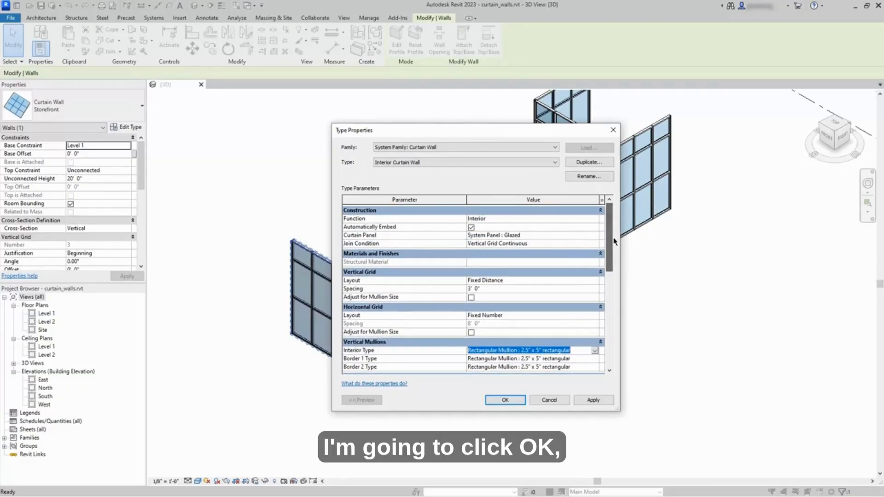
{"action": "left_click", "coordinate": [505, 401]}
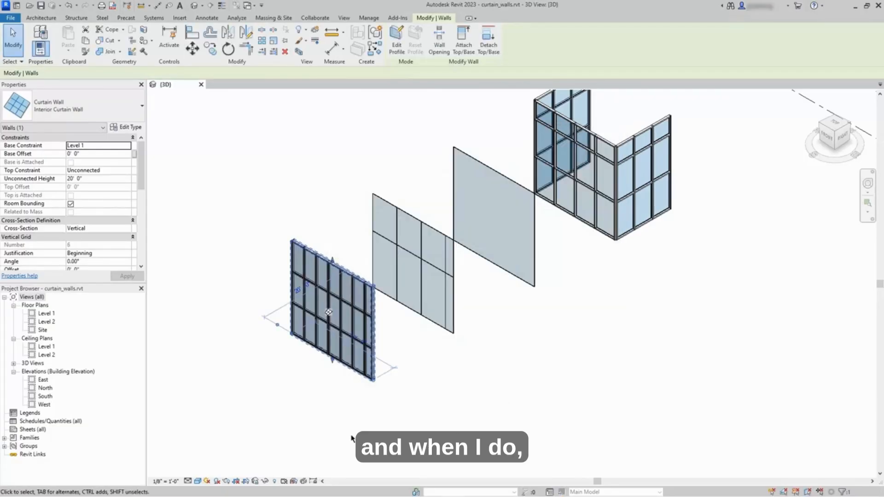
Try the End justification on the selected wall's vertical grid, and set the justification to Center
{"action": "scroll", "coordinate": [293, 373], "scroll_direction": "up", "scroll_amount": 3}
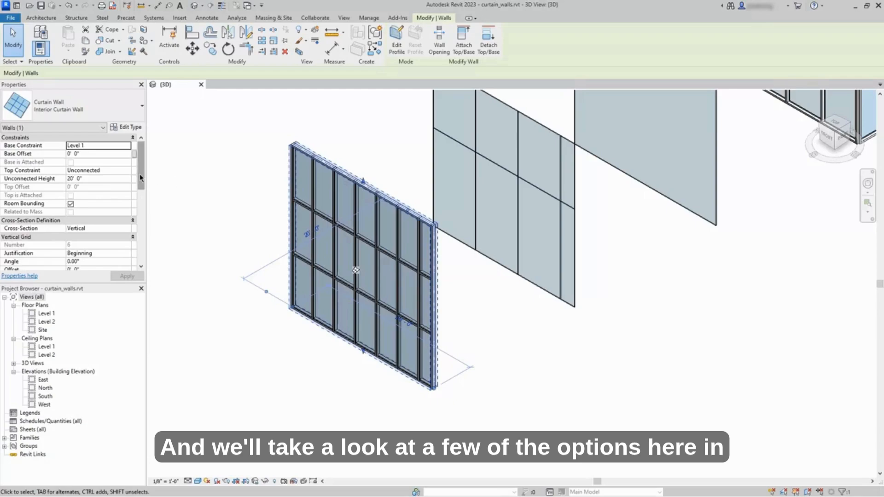
{"action": "left_click_drag", "start_coordinate": [142, 178], "coordinate": [143, 200]}
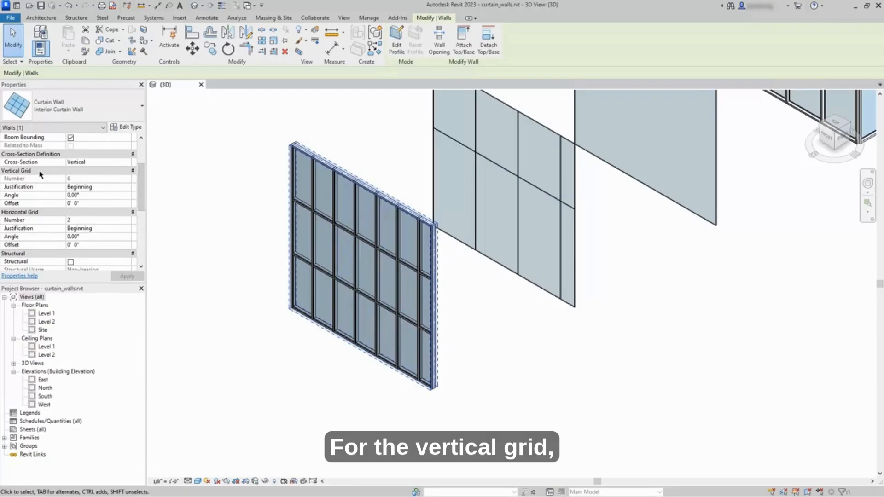
{"action": "left_click", "coordinate": [110, 189]}
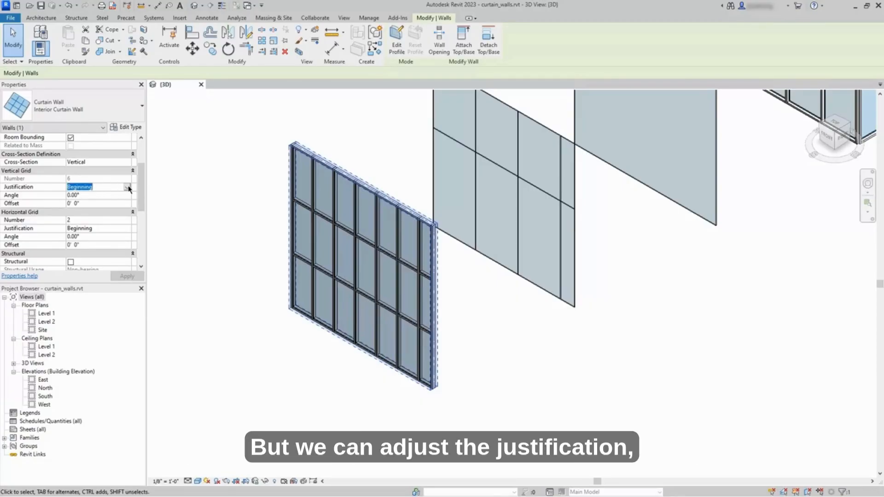
{"action": "left_click", "coordinate": [127, 187]}
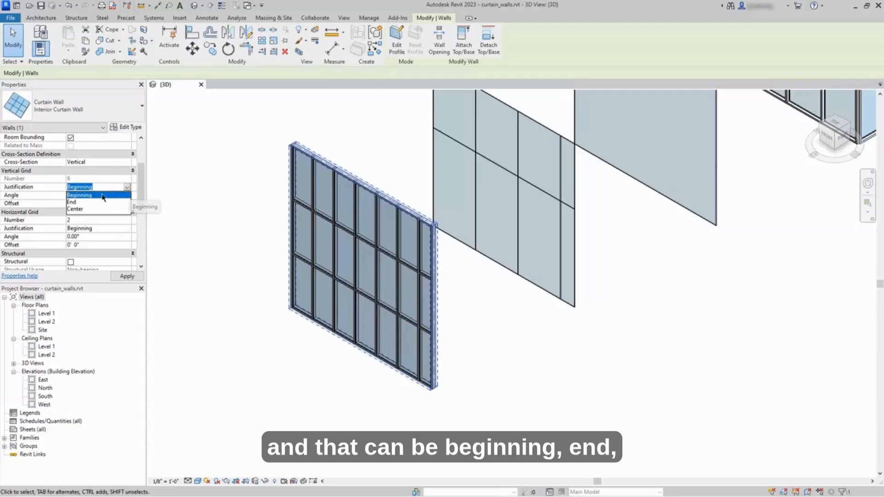
{"action": "left_click", "coordinate": [90, 203]}
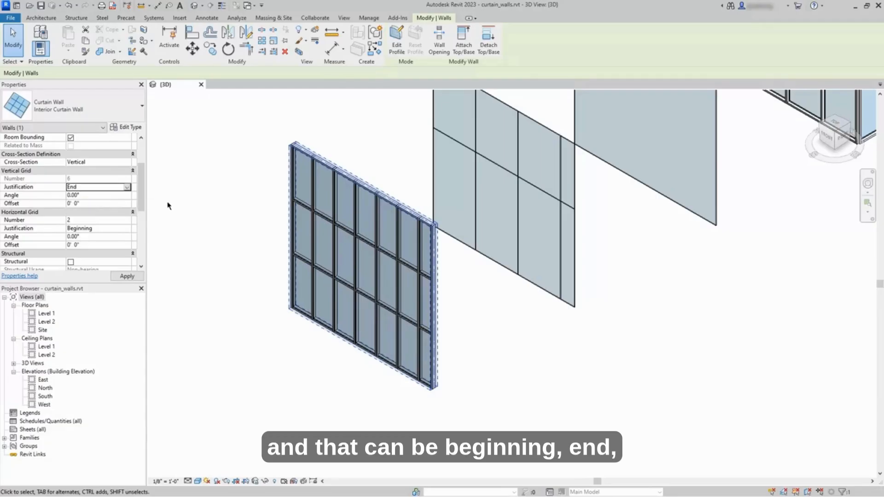
{"action": "left_click", "coordinate": [128, 187]}
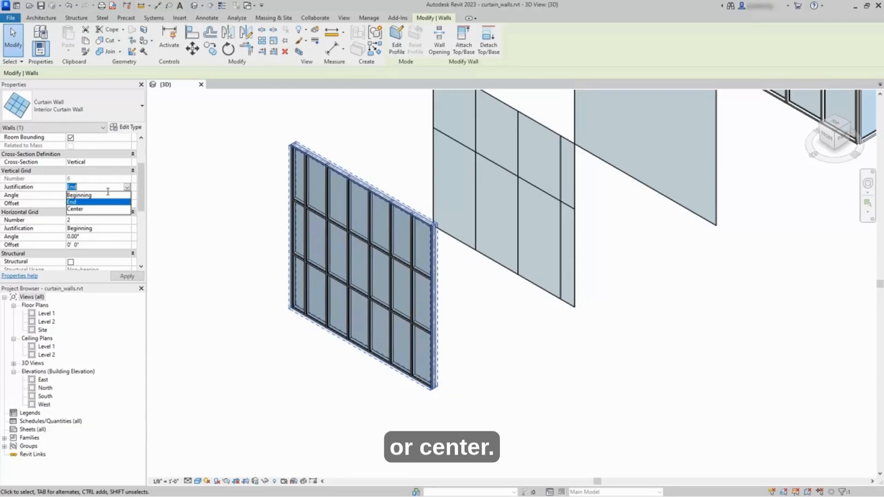
{"action": "left_click", "coordinate": [75, 210]}
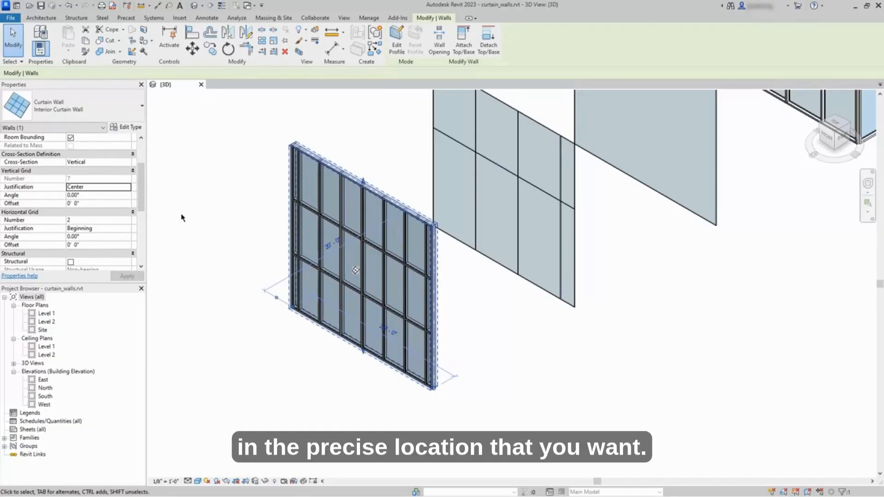
Try a 45° angle on the wall's vertical grid, and return the angle to 0°
{"action": "left_click", "coordinate": [109, 196]}
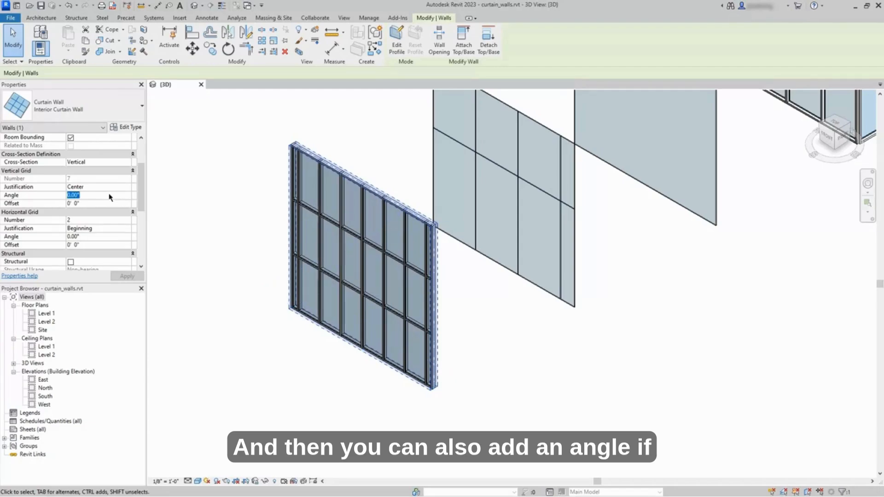
{"action": "type", "text": "45"}
{"action": "key", "text": "Return"}
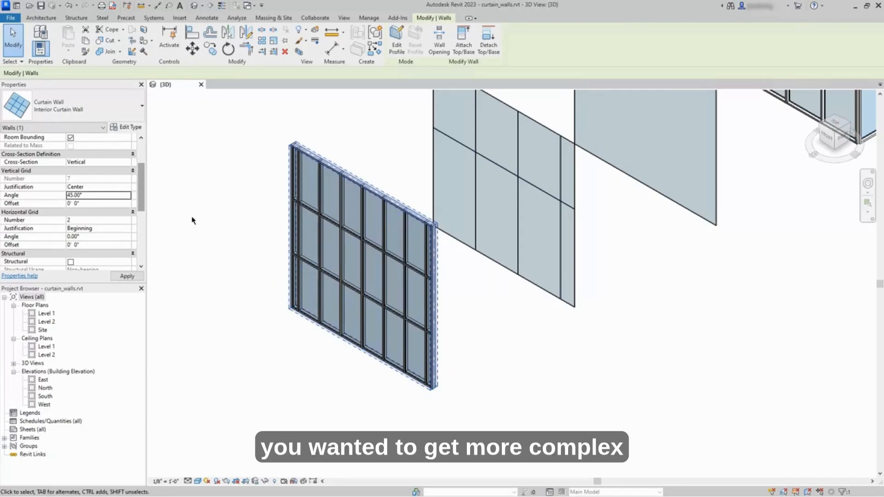
{"action": "left_click", "coordinate": [90, 197]}
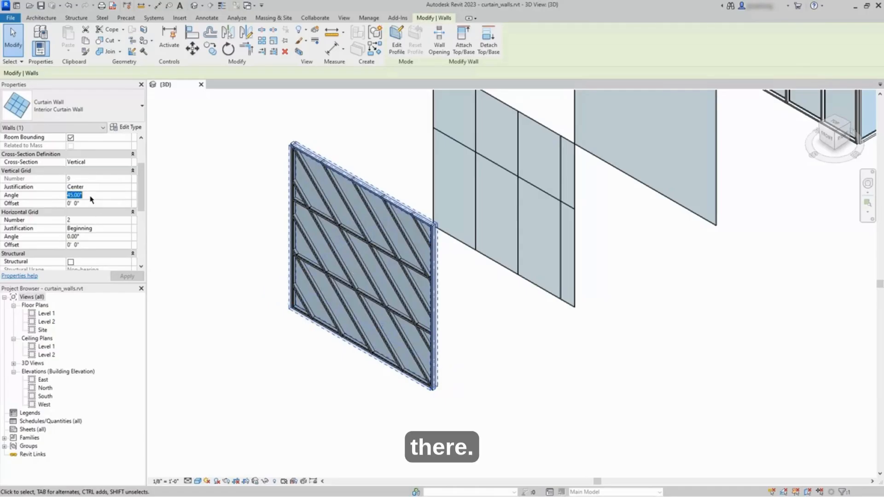
{"action": "type", "text": "0"}
{"action": "key", "text": "Return"}
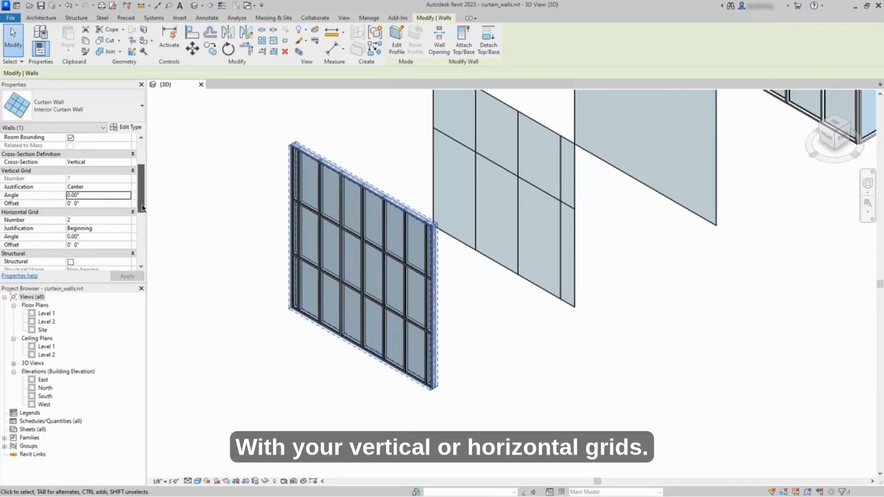
Set the number of horizontal grids on the selected wall to 4
{"action": "scroll", "coordinate": [143, 214], "scroll_direction": "down", "scroll_amount": 1}
{"action": "scroll", "coordinate": [143, 213], "scroll_direction": "up", "scroll_amount": 1}
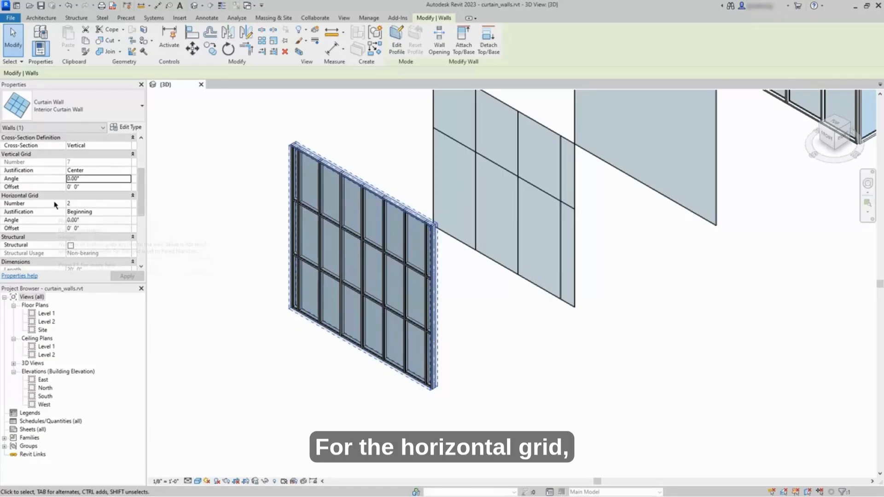
{"action": "left_click", "coordinate": [81, 205]}
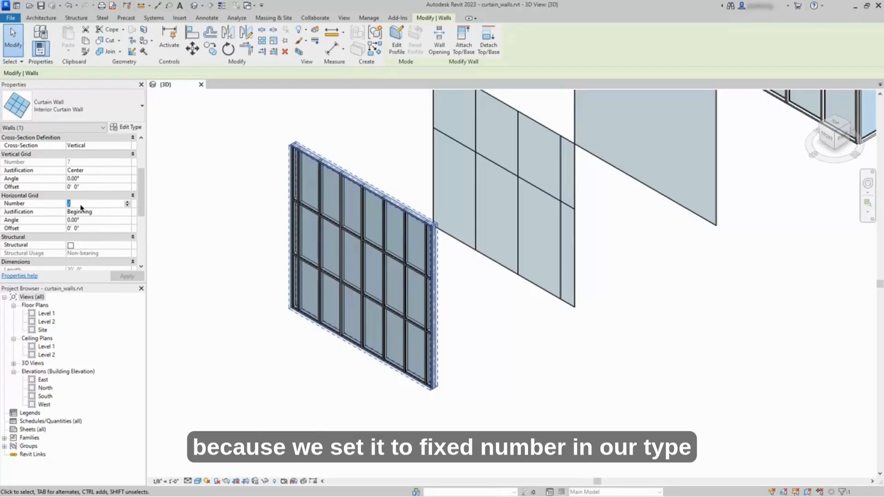
{"action": "left_click", "coordinate": [127, 202]}
{"action": "left_click", "coordinate": [127, 202]}
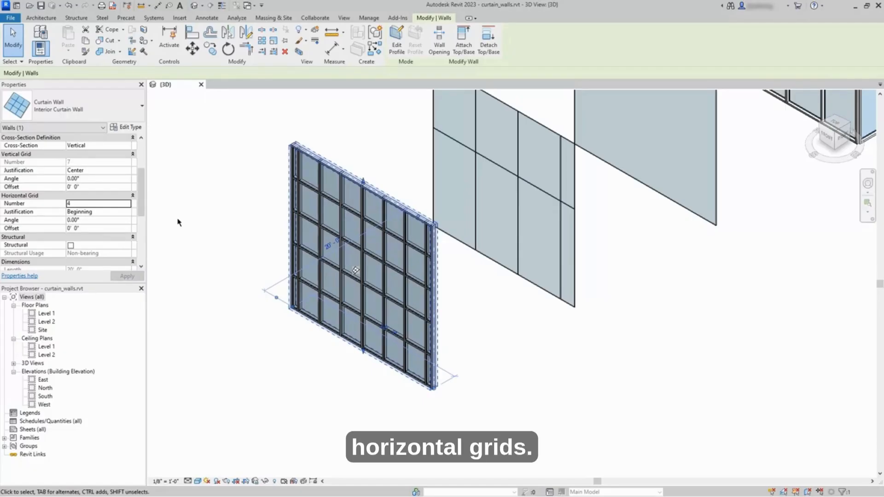
Examine the horizontal grid's justification options without picking a different one, and deselect the wall
{"action": "left_click", "coordinate": [127, 213]}
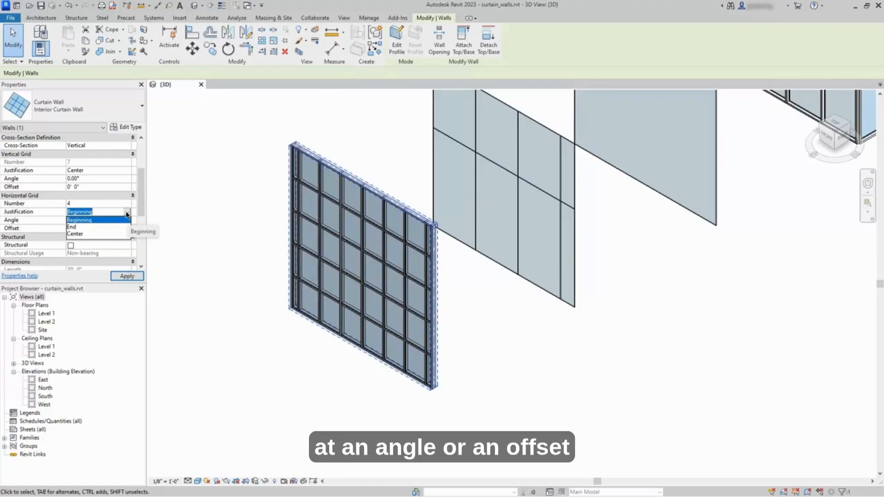
{"action": "left_click", "coordinate": [127, 213]}
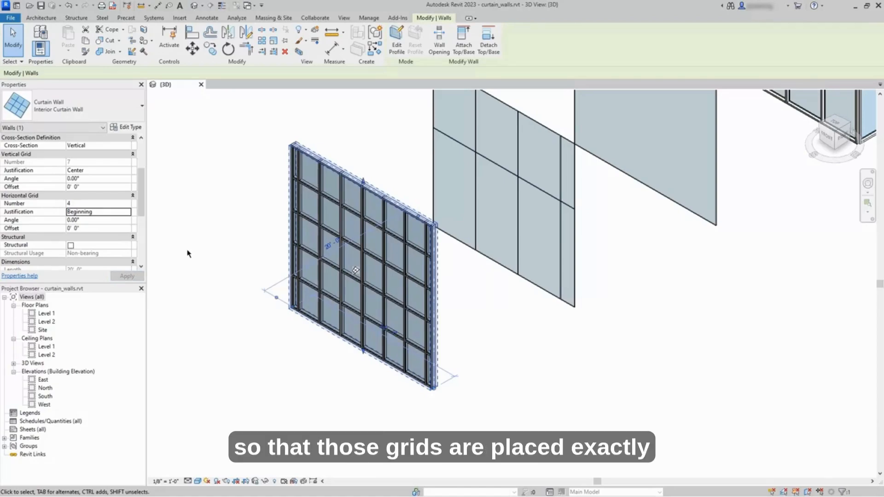
{"action": "left_click", "coordinate": [212, 278]}
Place two full vertical curtain grid lines 8' 0" apart and two full horizontal ones 6' 0" and 13' 0" below the top on the undivided wall
{"action": "middle_click_drag", "start_coordinate": [381, 172], "coordinate": [369, 220]}
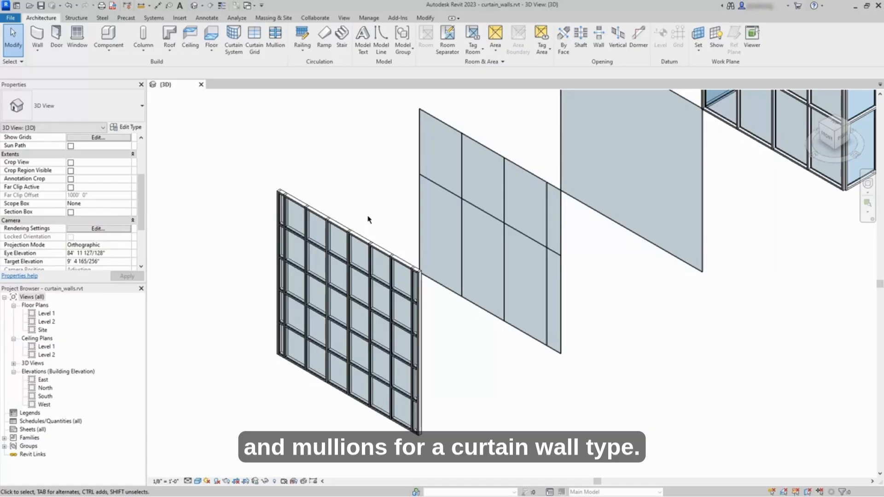
{"action": "middle_click_drag", "start_coordinate": [379, 210], "coordinate": [296, 301]}
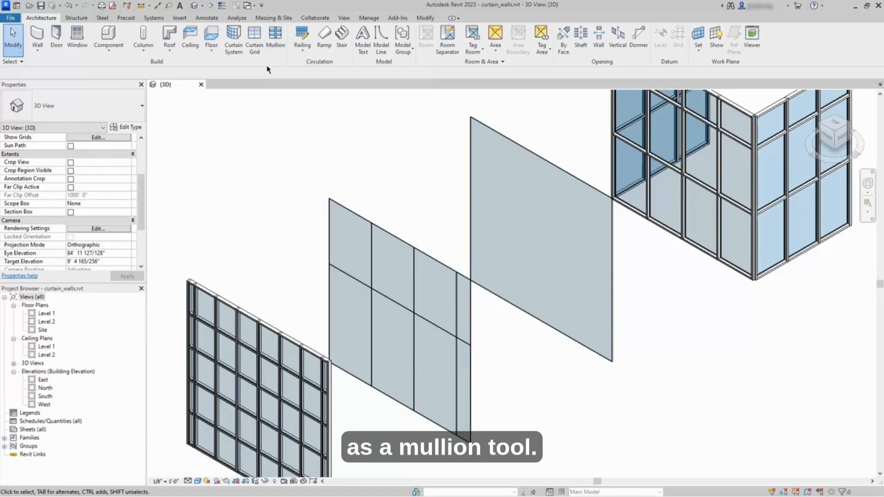
{"action": "left_click", "coordinate": [256, 55]}
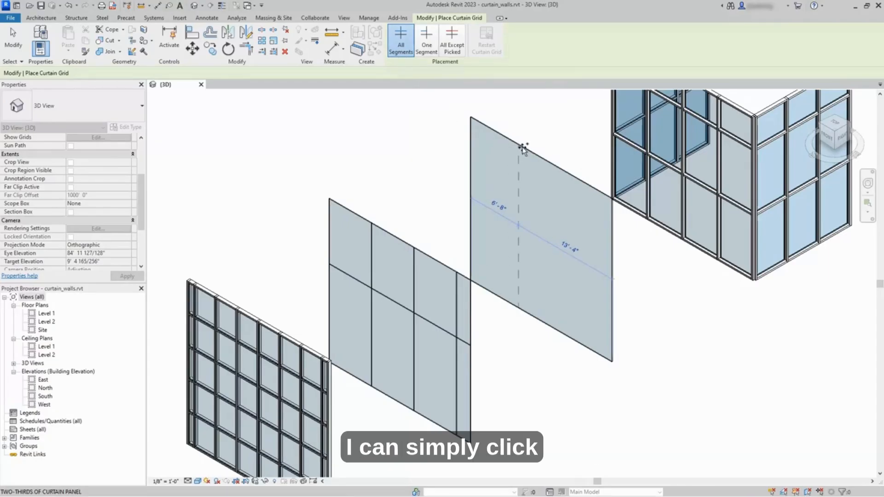
{"action": "left_click", "coordinate": [500, 134]}
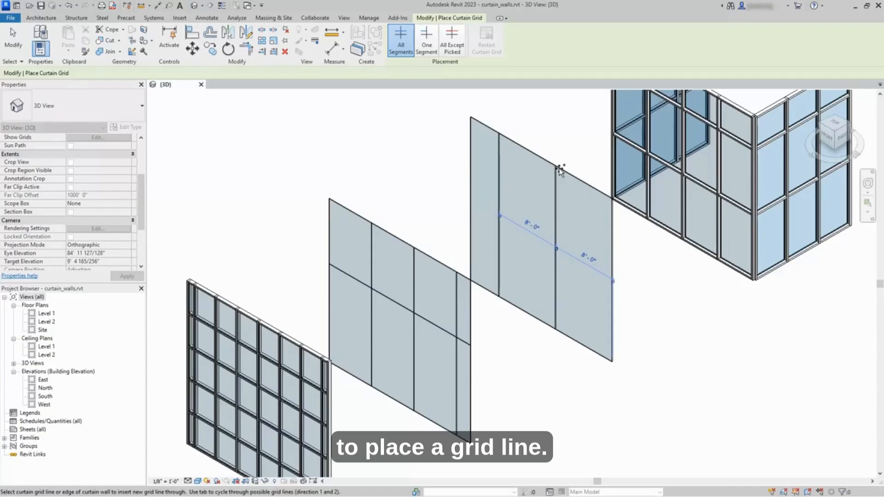
{"action": "scroll", "coordinate": [553, 165], "scroll_direction": "up", "scroll_amount": 2}
{"action": "left_click", "coordinate": [552, 164]}
{"action": "scroll", "coordinate": [553, 165], "scroll_direction": "up", "scroll_amount": 2}
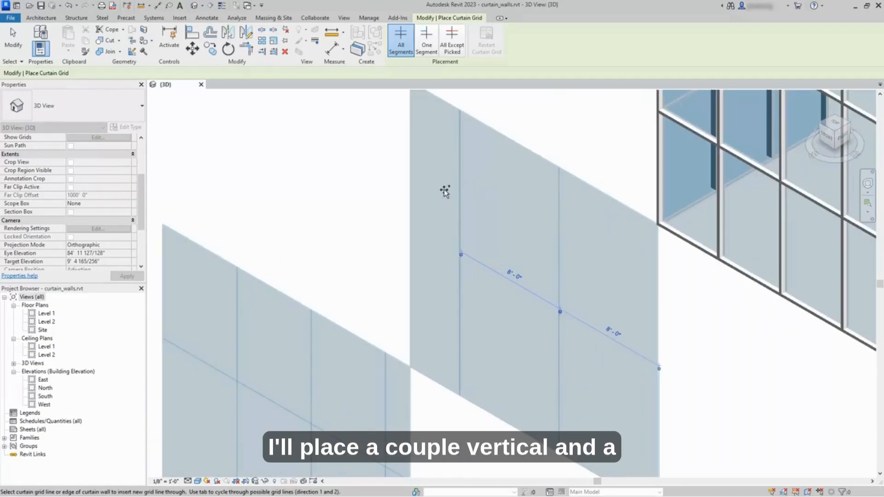
{"action": "left_click", "coordinate": [415, 164]}
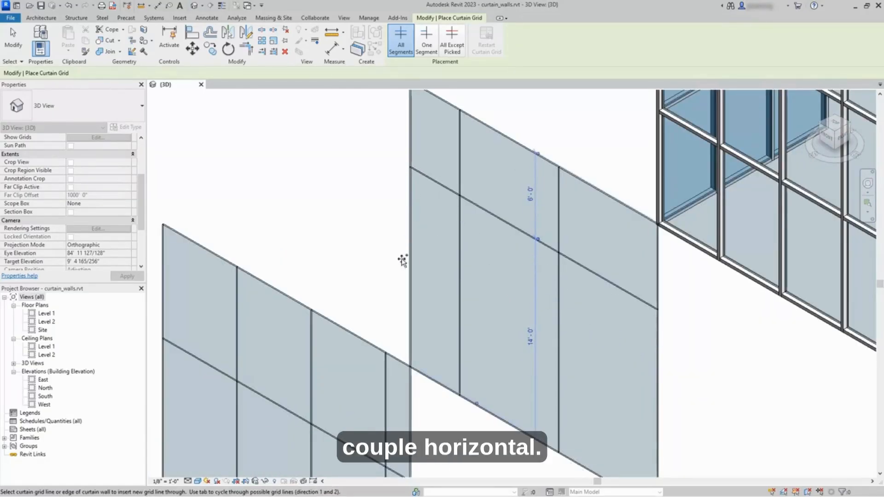
{"action": "left_click", "coordinate": [409, 274]}
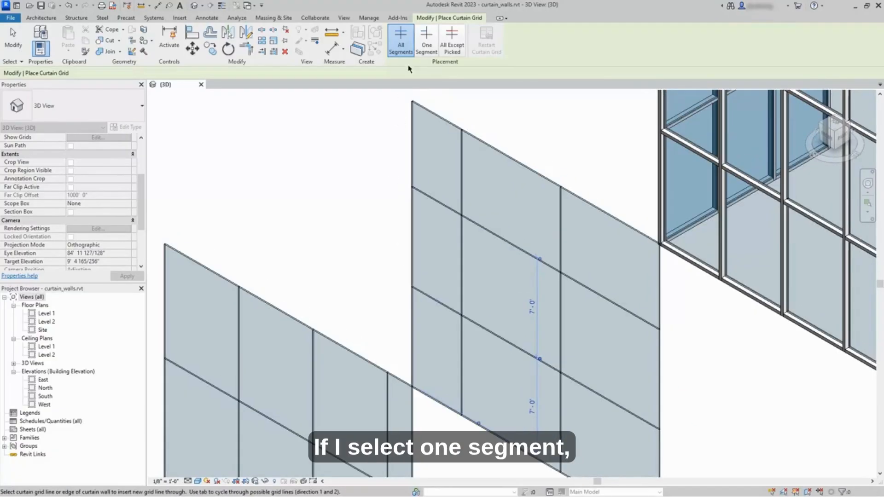
Add One Segment vertical grids at the midpoint of the top middle panel and 2' 8" into the bottom right panel
{"action": "left_click", "coordinate": [426, 48]}
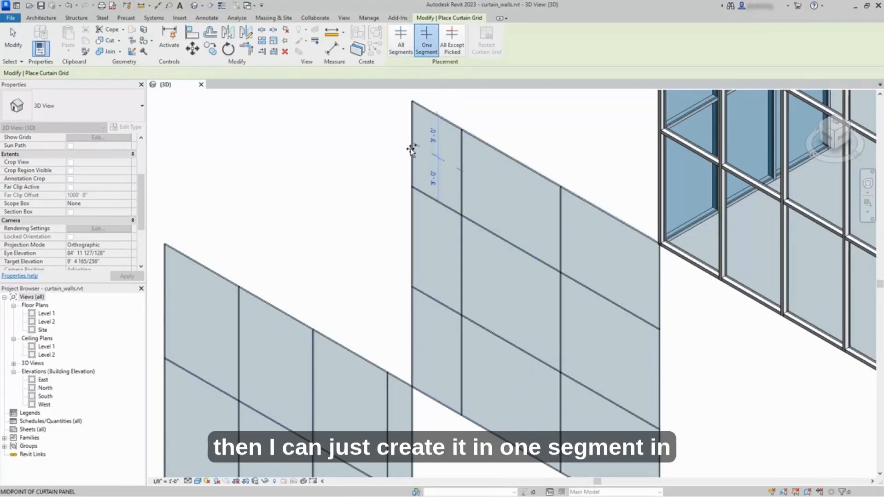
{"action": "left_click", "coordinate": [513, 164]}
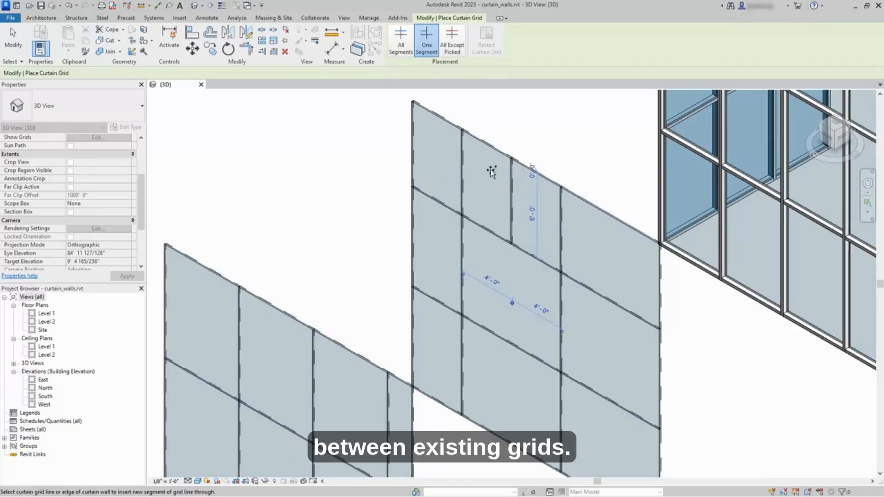
{"action": "left_click", "coordinate": [595, 396]}
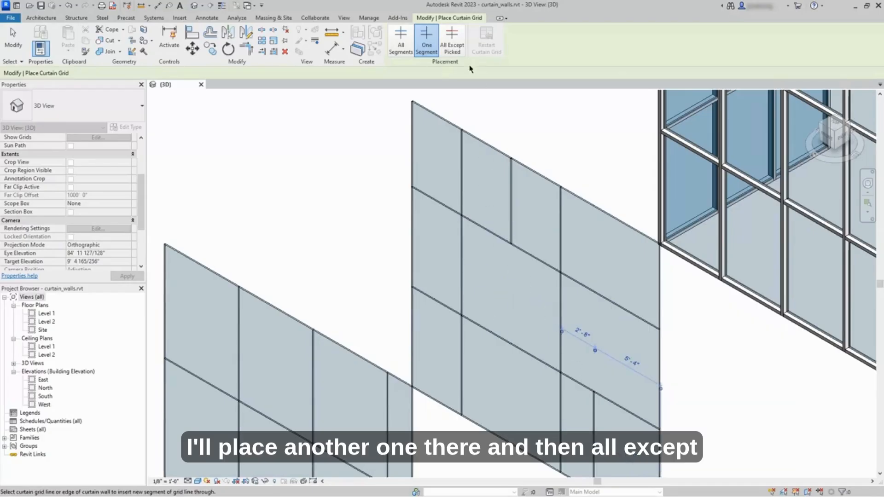
Place an All Except Picked horizontal grid line between the wall's two horizontal grid lines, excluding its segment across the wide middle panel
{"action": "left_click", "coordinate": [452, 44]}
{"action": "scroll", "coordinate": [439, 146], "scroll_direction": "down", "scroll_amount": 2}
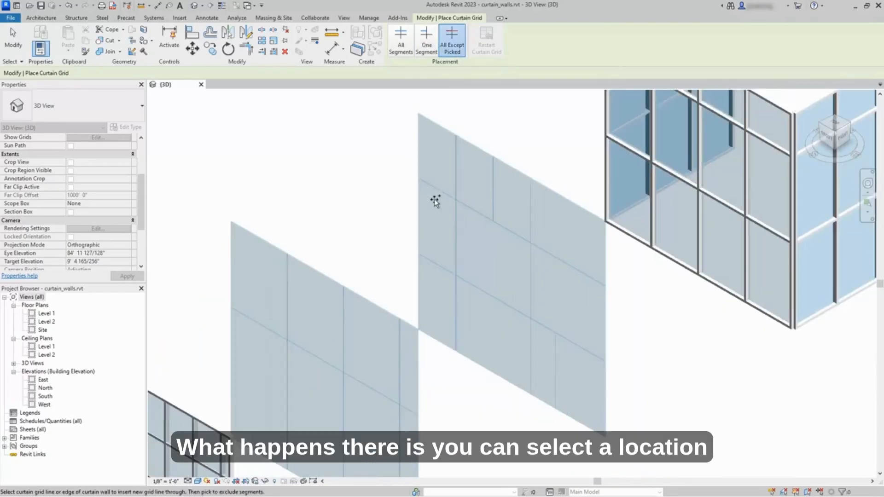
{"action": "left_click", "coordinate": [420, 225]}
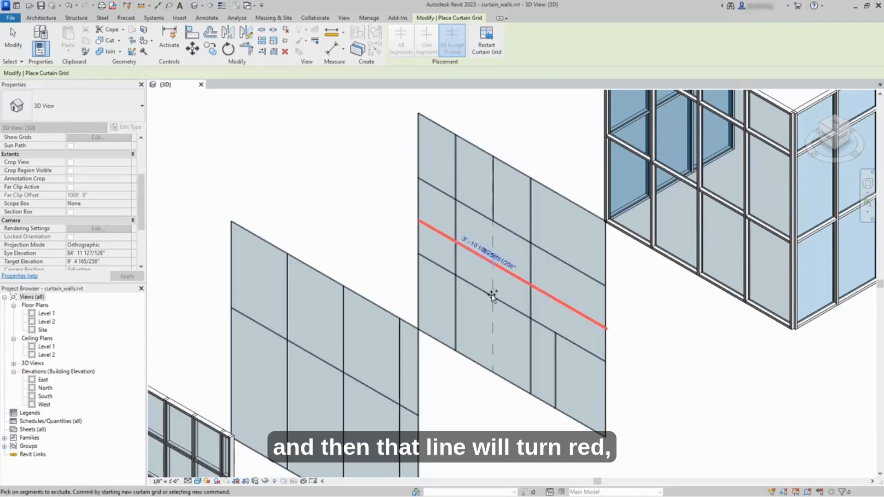
{"action": "left_click", "coordinate": [500, 268]}
{"action": "scroll", "coordinate": [499, 268], "scroll_direction": "up", "scroll_amount": 3}
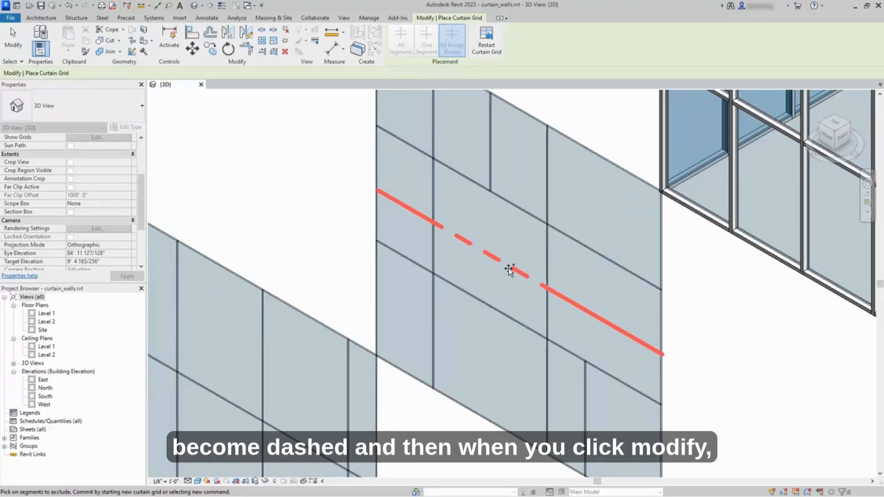
{"action": "left_click", "coordinate": [19, 48]}
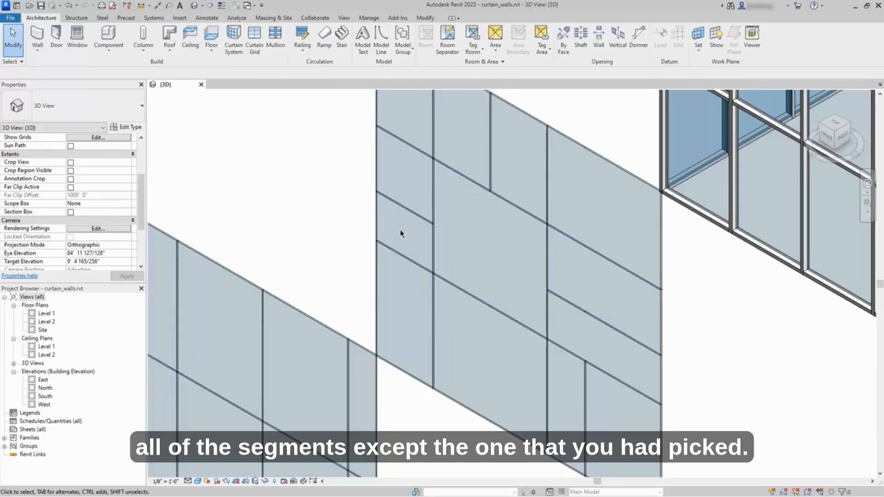
Set the lower full horizontal grid line 6' above the bottom edge of the curtain wall and deselect it
{"action": "scroll", "coordinate": [417, 226], "scroll_direction": "down", "scroll_amount": 3}
{"action": "left_click", "coordinate": [414, 249]}
{"action": "key", "text": "Escape"}
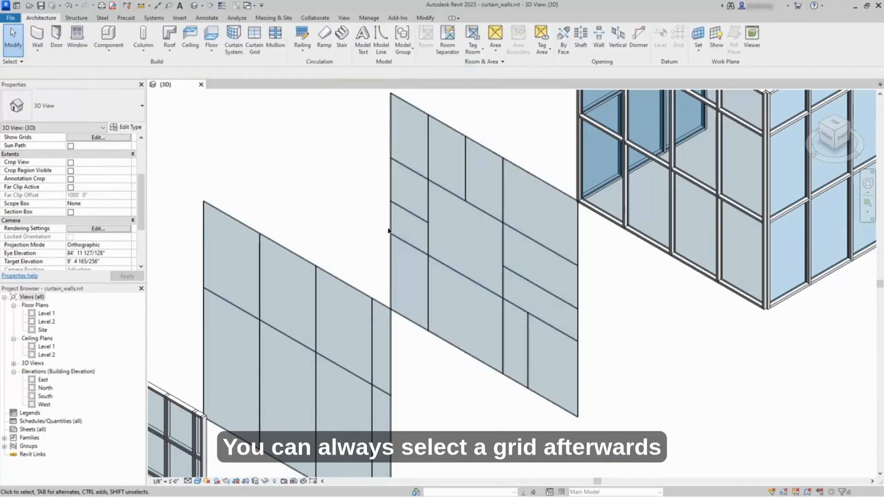
{"action": "left_click", "coordinate": [411, 250]}
{"action": "left_click", "coordinate": [481, 328]}
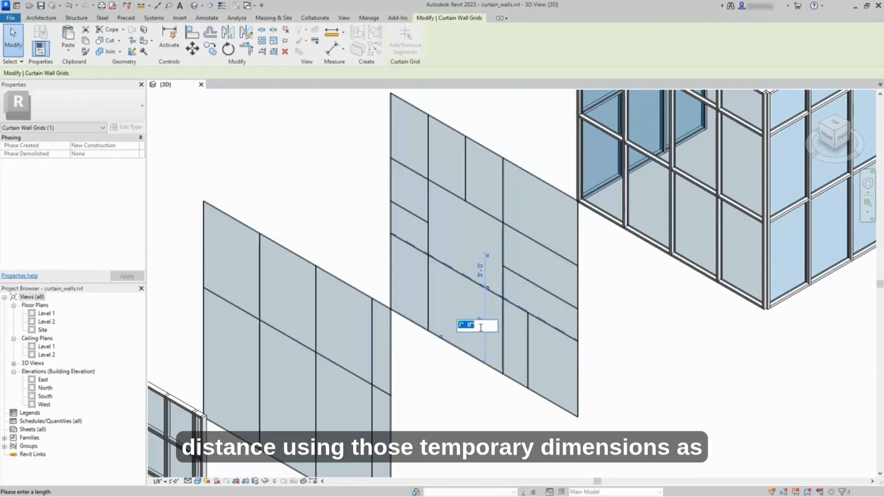
{"action": "type", "text": "6"}
{"action": "key", "text": "Return"}
{"action": "left_click", "coordinate": [625, 338]}
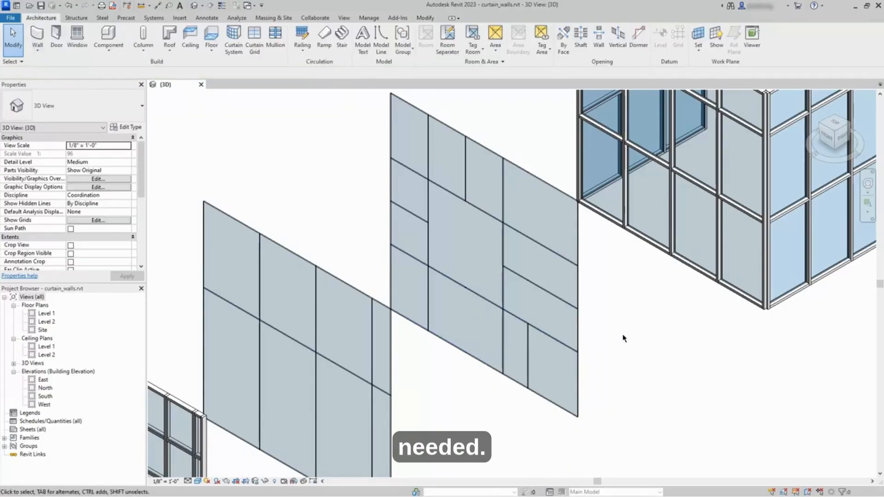
Place 2.5" x 5" rectangular mullions along the wall's first interior vertical grid line and on the uppermost horizontal segment of the left bay
{"action": "scroll", "coordinate": [624, 339], "scroll_direction": "down", "scroll_amount": 1}
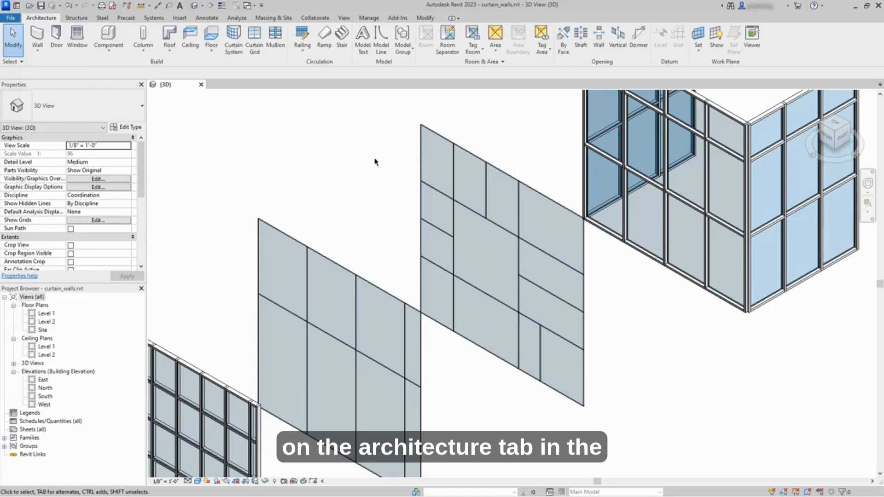
{"action": "left_click", "coordinate": [277, 54]}
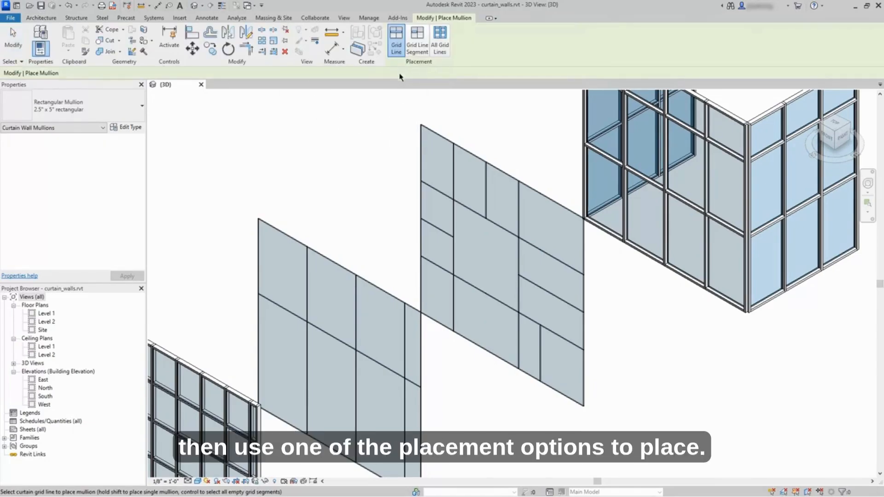
{"action": "left_click", "coordinate": [452, 162]}
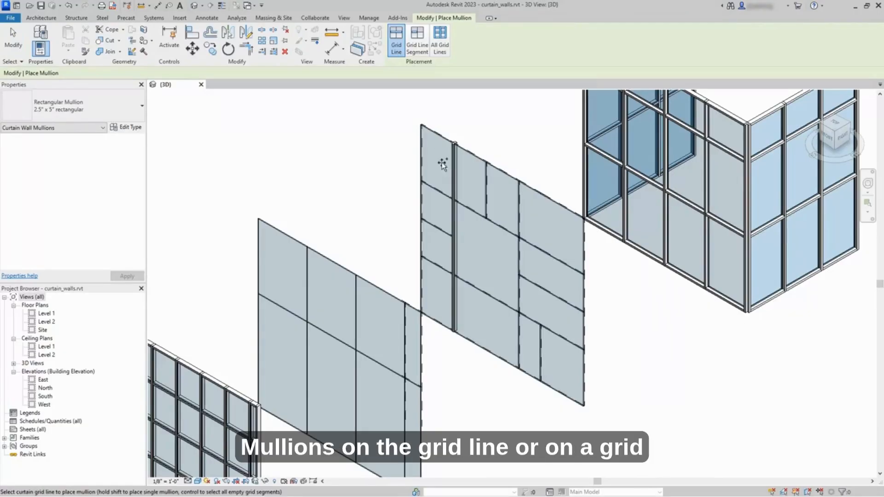
{"action": "left_click", "coordinate": [418, 48]}
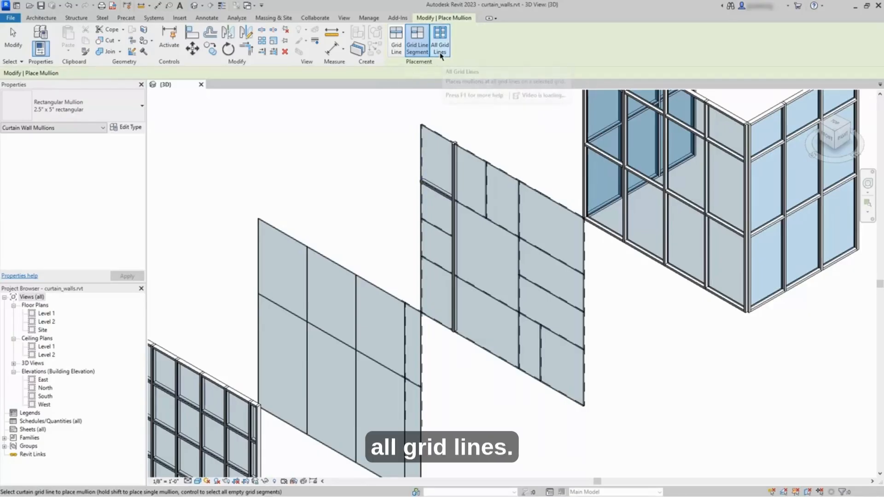
Add the 2.5" x 5" rectangular mullion to all remaining grid lines of the same curtain wall and end placement
{"action": "left_click", "coordinate": [441, 54]}
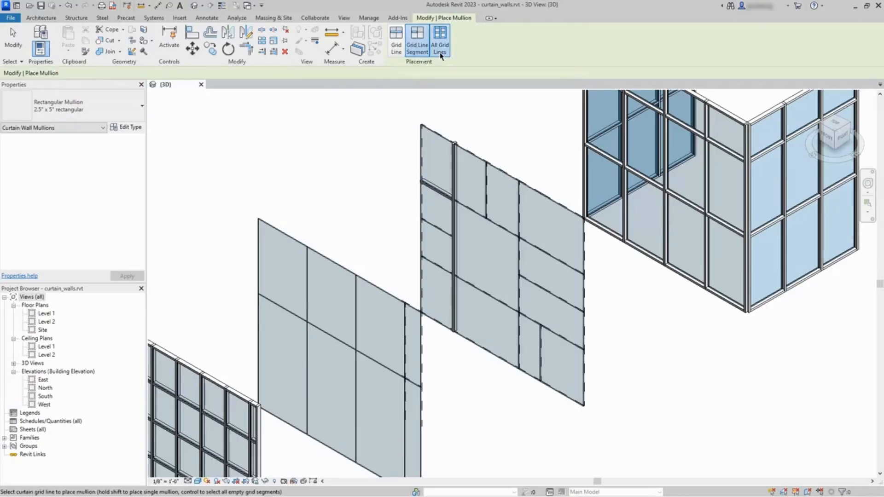
{"action": "left_click", "coordinate": [484, 179]}
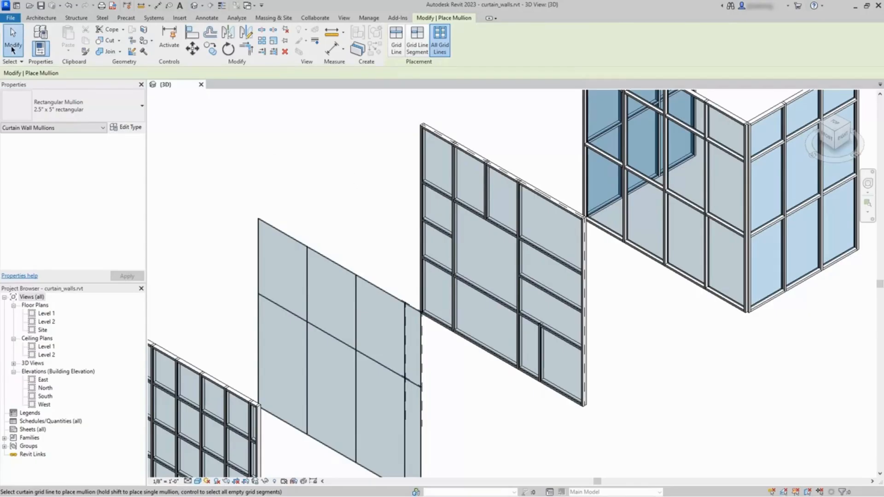
{"action": "left_click", "coordinate": [13, 42]}
Examine the overlapping mullions at the corner where the two Storefront curtain walls meet
{"action": "scroll", "coordinate": [372, 185], "scroll_direction": "down", "scroll_amount": 2}
{"action": "middle_click_drag", "start_coordinate": [373, 184], "coordinate": [370, 203]}
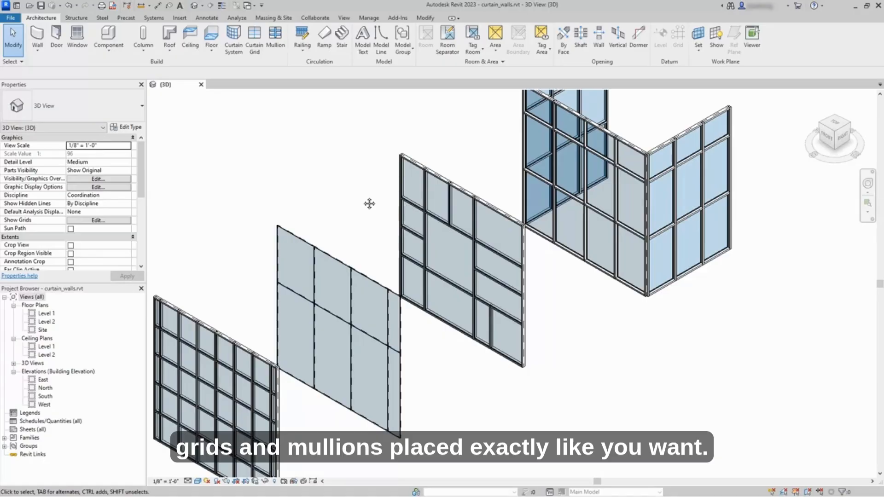
{"action": "middle_click_drag", "start_coordinate": [430, 154], "coordinate": [380, 230]}
{"action": "scroll", "coordinate": [578, 232], "scroll_direction": "up", "scroll_amount": 6}
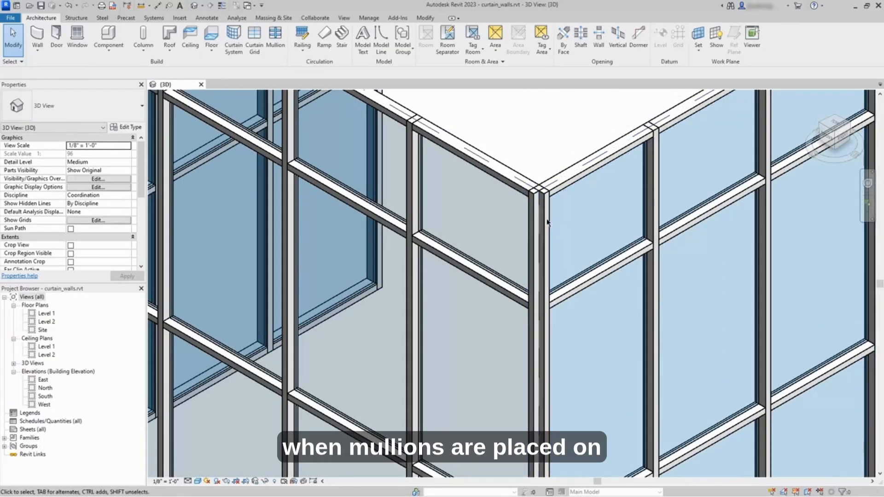
{"action": "scroll", "coordinate": [555, 203], "scroll_direction": "up", "scroll_amount": 2}
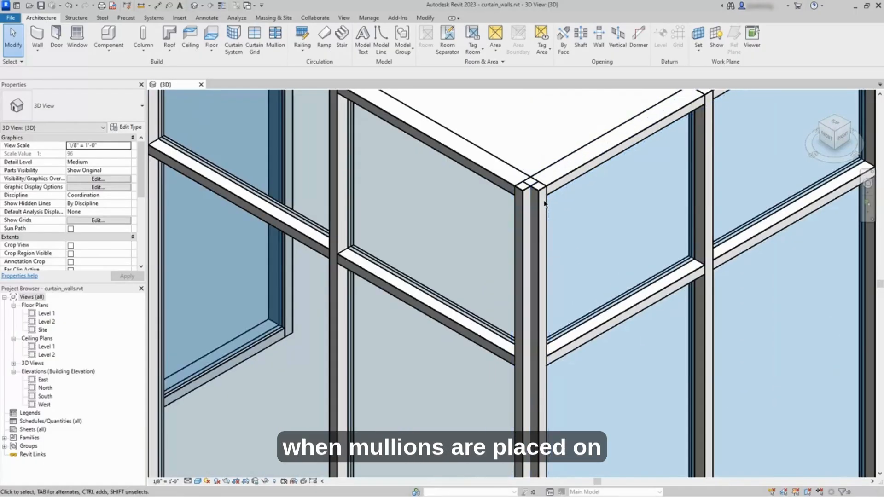
{"action": "scroll", "coordinate": [545, 203], "scroll_direction": "down", "scroll_amount": 2}
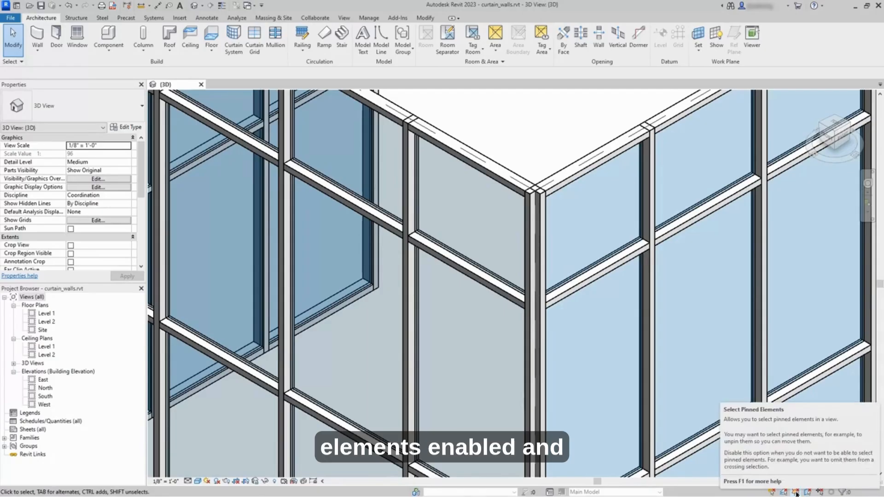
Unpin and delete all the mullions on the right-hand Storefront wall's vertical gridline at the corner
{"action": "scroll", "coordinate": [561, 213], "scroll_direction": "up", "scroll_amount": 2}
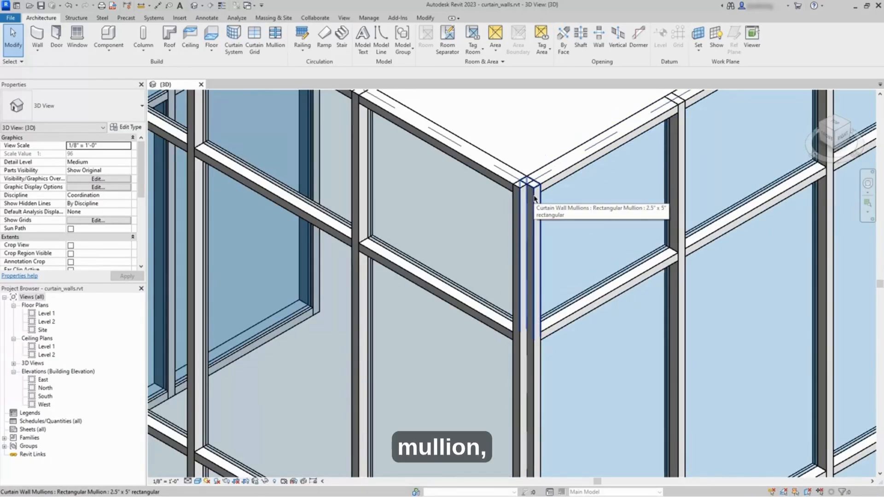
{"action": "key", "text": "Tab"}
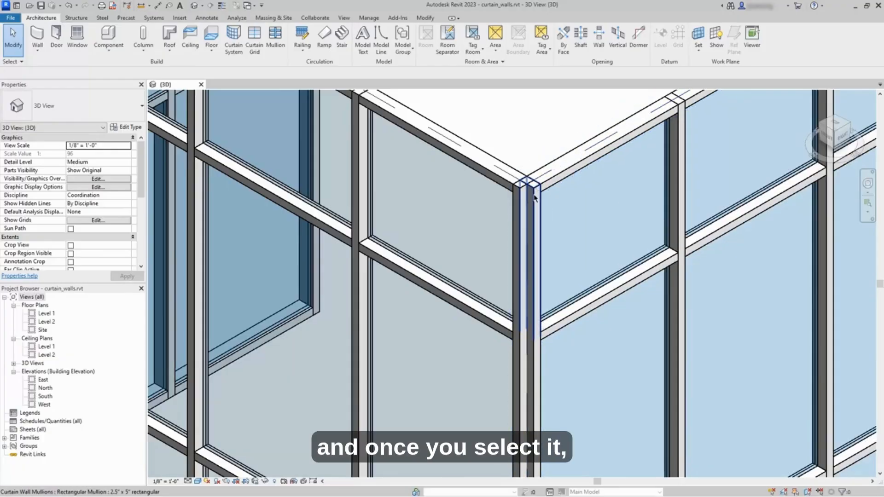
{"action": "left_click", "coordinate": [534, 198]}
{"action": "scroll", "coordinate": [534, 197], "scroll_direction": "down", "scroll_amount": 3}
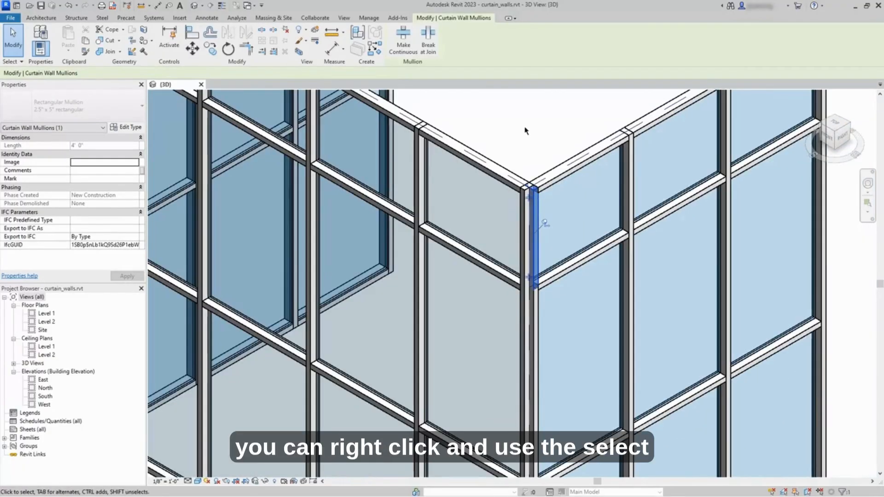
{"action": "right_click", "coordinate": [525, 130]}
{"action": "mouse_move", "coordinate": [576, 171]}
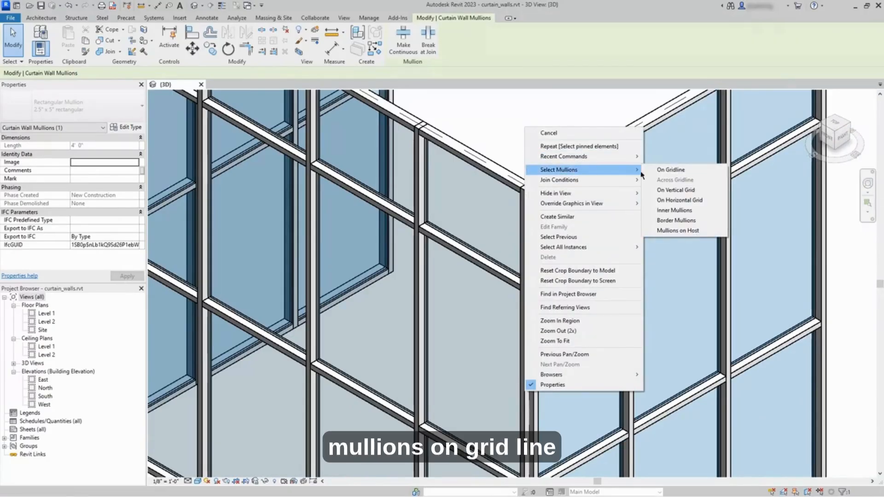
{"action": "left_click", "coordinate": [667, 173]}
{"action": "scroll", "coordinate": [545, 137], "scroll_direction": "down", "scroll_amount": 2}
{"action": "scroll", "coordinate": [545, 136], "scroll_direction": "down", "scroll_amount": 1}
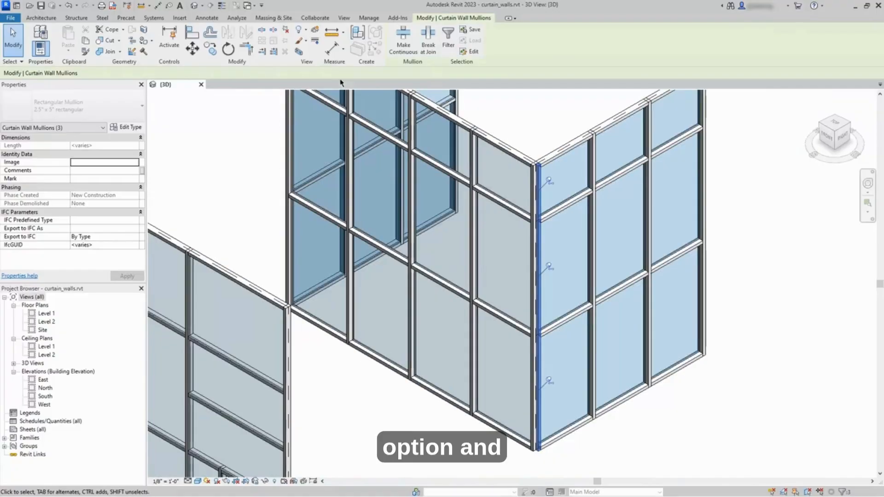
{"action": "left_click", "coordinate": [287, 32]}
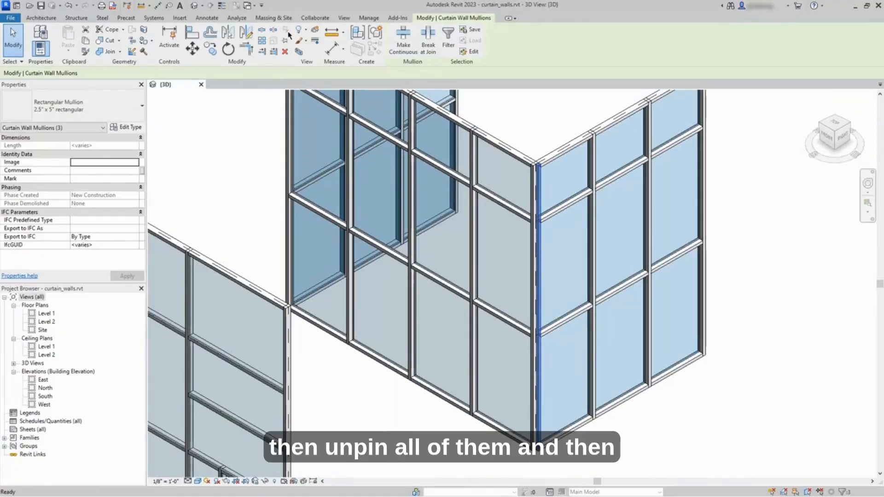
{"action": "left_click", "coordinate": [286, 53]}
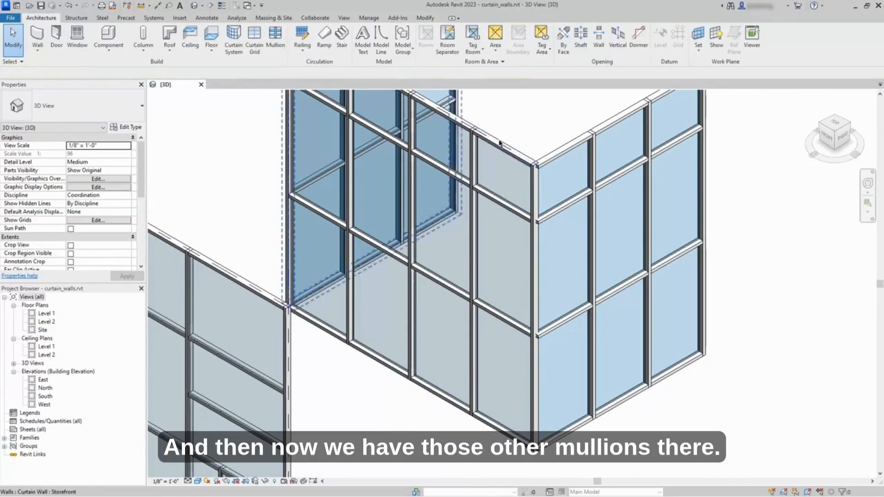
Select all remaining mullions on the left-hand Storefront wall's corner gridline and unpin them
{"action": "scroll", "coordinate": [540, 149], "scroll_direction": "up", "scroll_amount": 3}
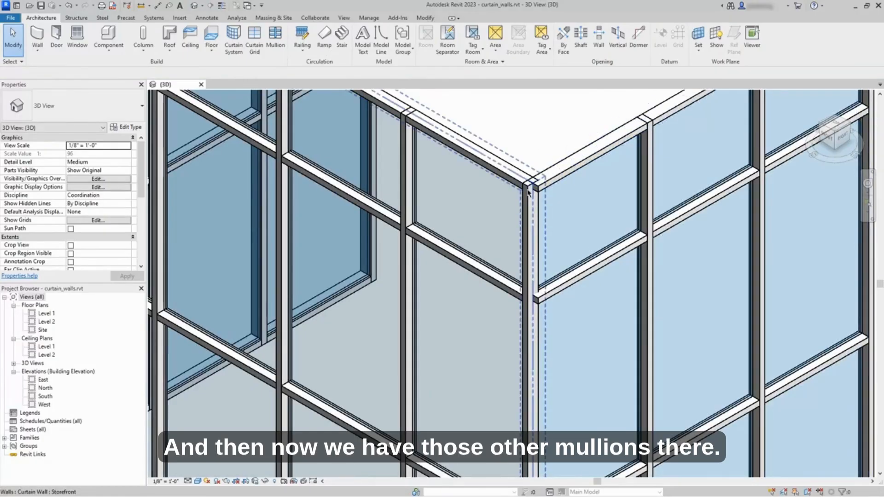
{"action": "key", "text": "Tab"}
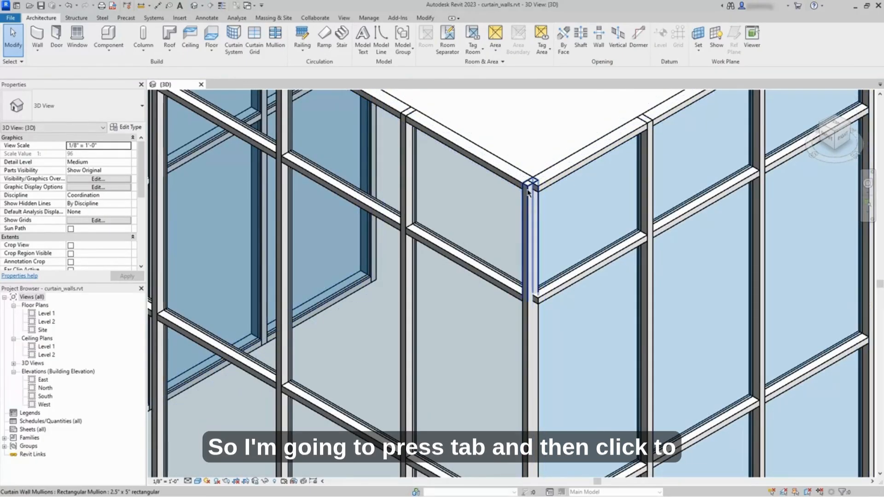
{"action": "left_click", "coordinate": [528, 193]}
{"action": "right_click", "coordinate": [526, 136]}
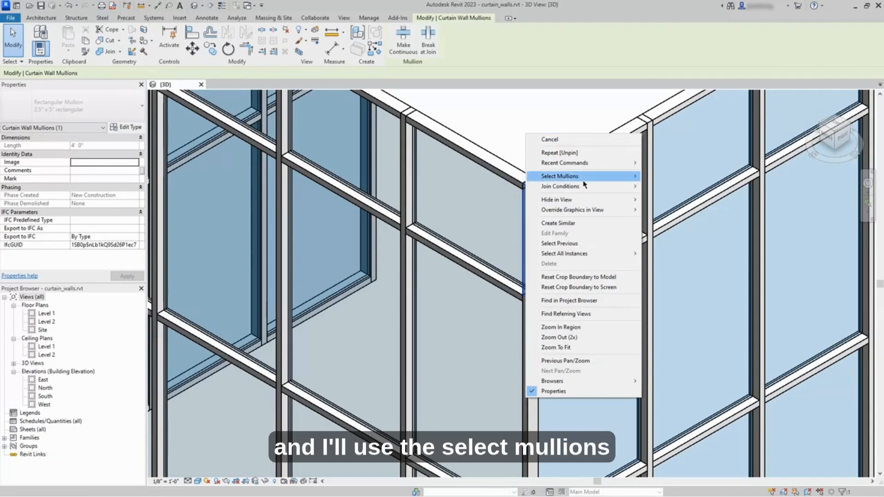
{"action": "mouse_move", "coordinate": [582, 182]}
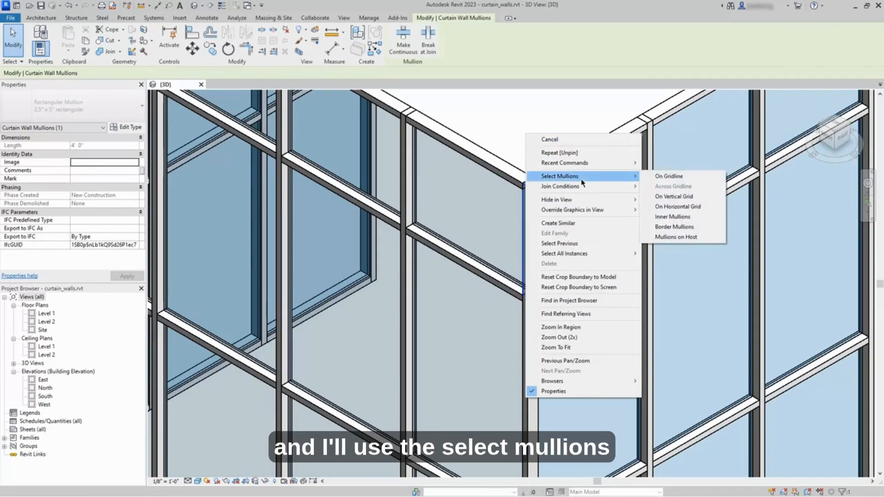
{"action": "left_click", "coordinate": [670, 176]}
{"action": "scroll", "coordinate": [547, 144], "scroll_direction": "down", "scroll_amount": 3}
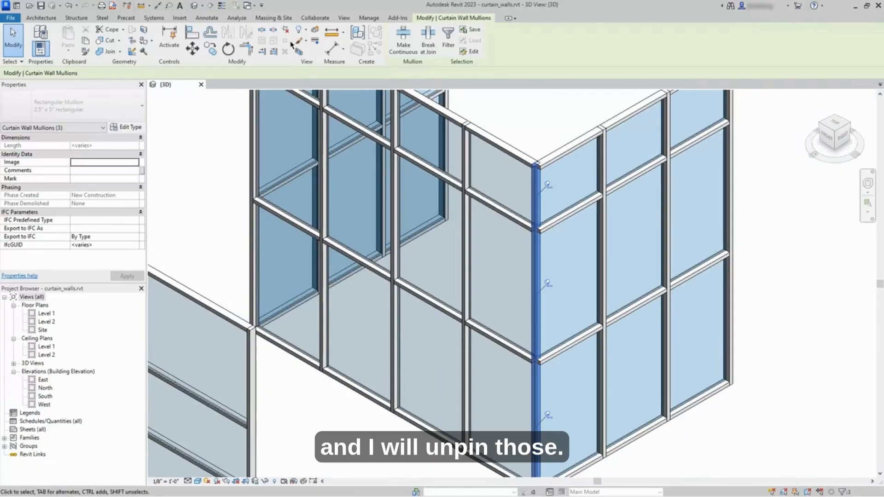
{"action": "left_click", "coordinate": [286, 30]}
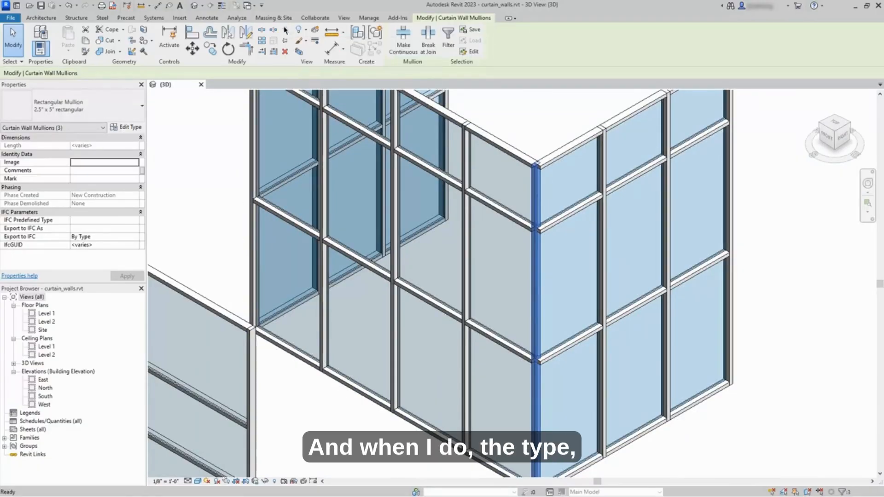
Change the selected corner mullions to the L Corner Mullion type 5" x 5" Corner and deselect them
{"action": "left_click", "coordinate": [135, 109]}
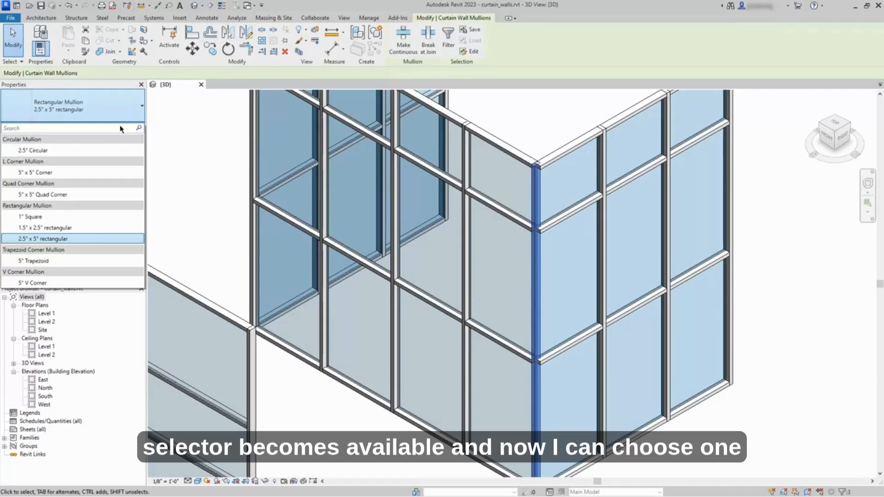
{"action": "left_click", "coordinate": [83, 177]}
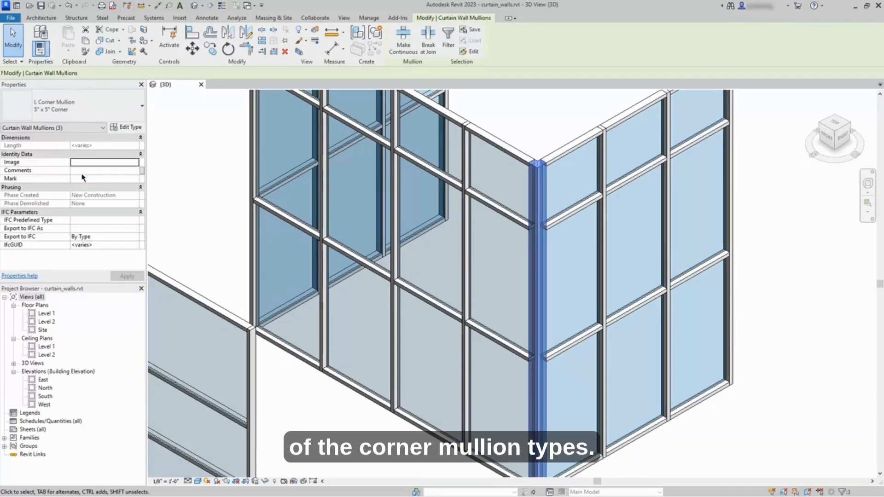
{"action": "left_click", "coordinate": [540, 138]}
{"action": "scroll", "coordinate": [539, 136], "scroll_direction": "down", "scroll_amount": 1}
{"action": "middle_click_drag", "start_coordinate": [537, 136], "coordinate": [576, 191]}
{"action": "scroll", "coordinate": [576, 193], "scroll_direction": "down", "scroll_amount": 2}
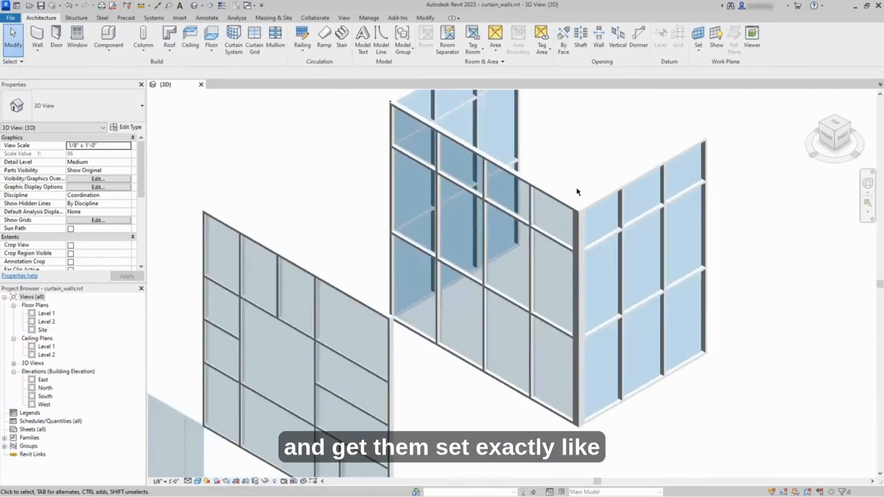